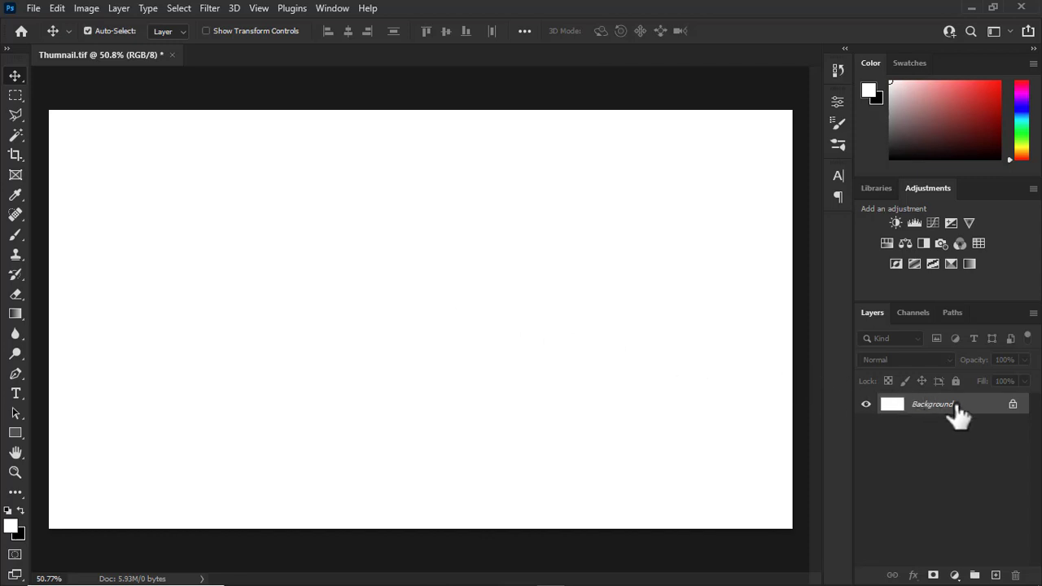
# Add a dark grey Solid Color fill layer above the white background.
pyautogui.click(955, 575)
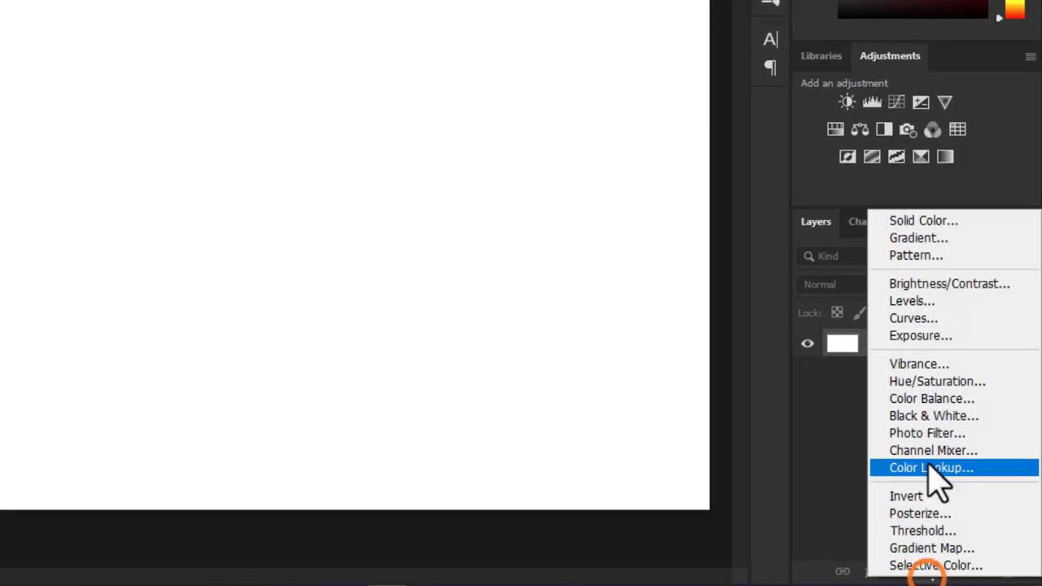
pyautogui.click(916, 223)
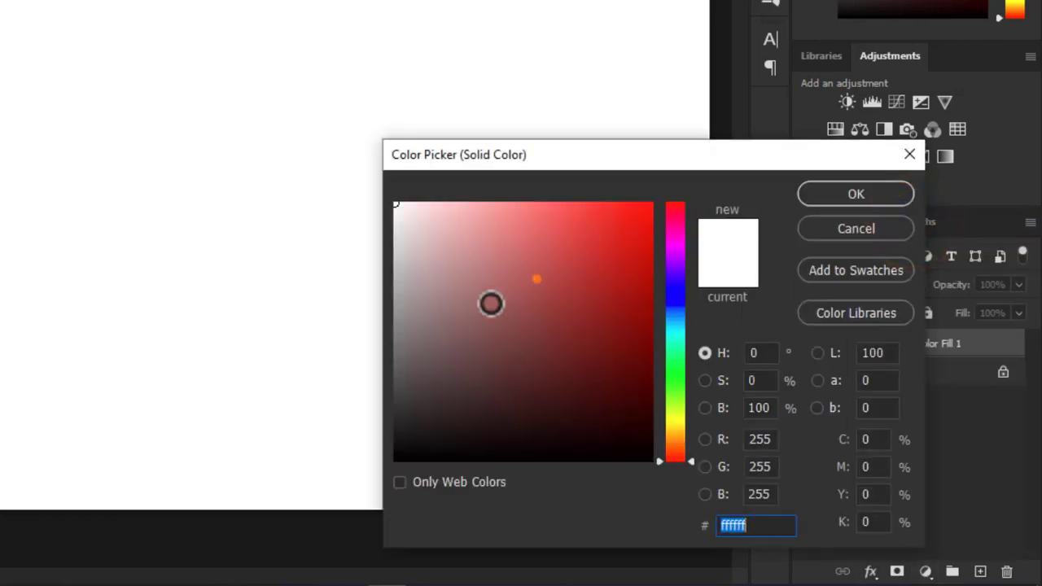
pyautogui.moveTo(491, 304); pyautogui.dragTo(351, 412)
pyautogui.click(856, 195)
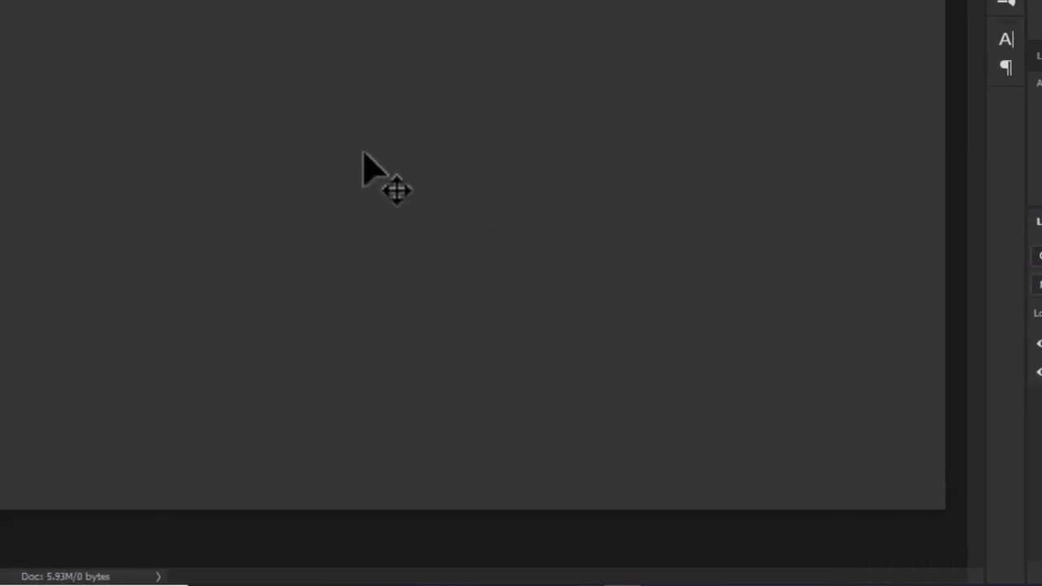
# Set up the Type tool with the Montserrat font in Black style at 18 pt.
pyautogui.click(13, 349)
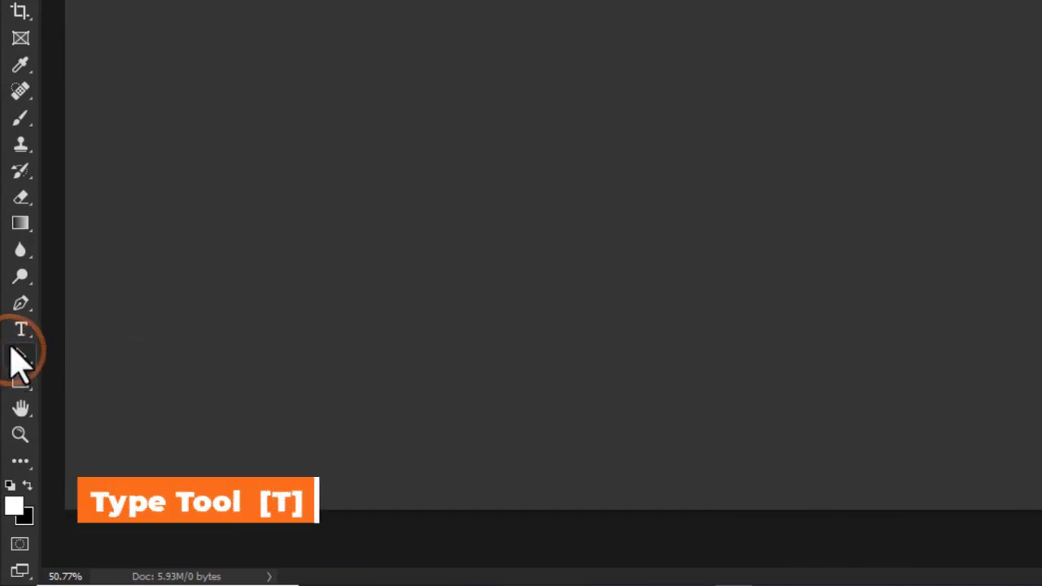
pyautogui.click(15, 327)
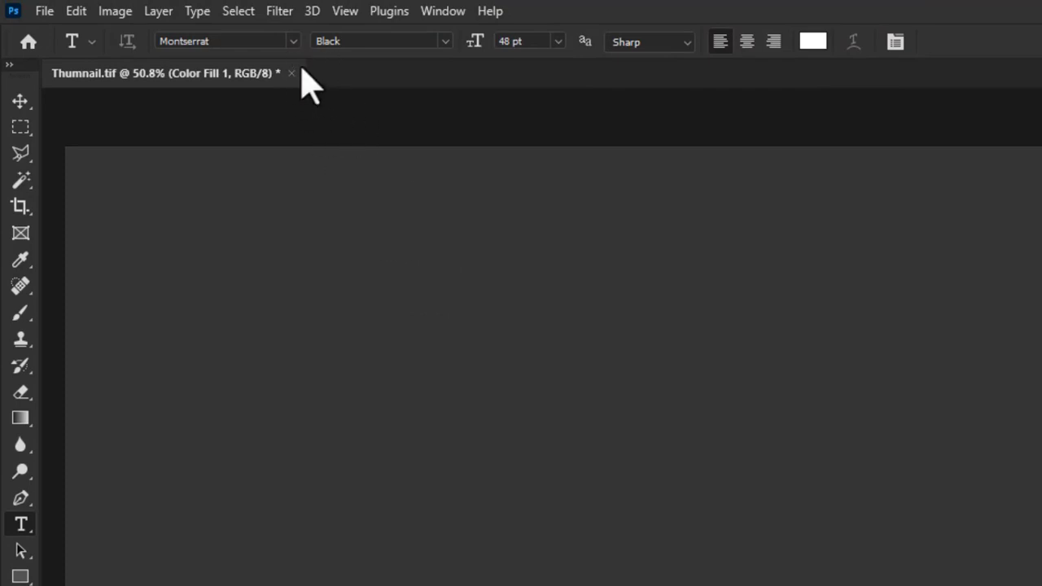
pyautogui.click(258, 40)
pyautogui.click(165, 41)
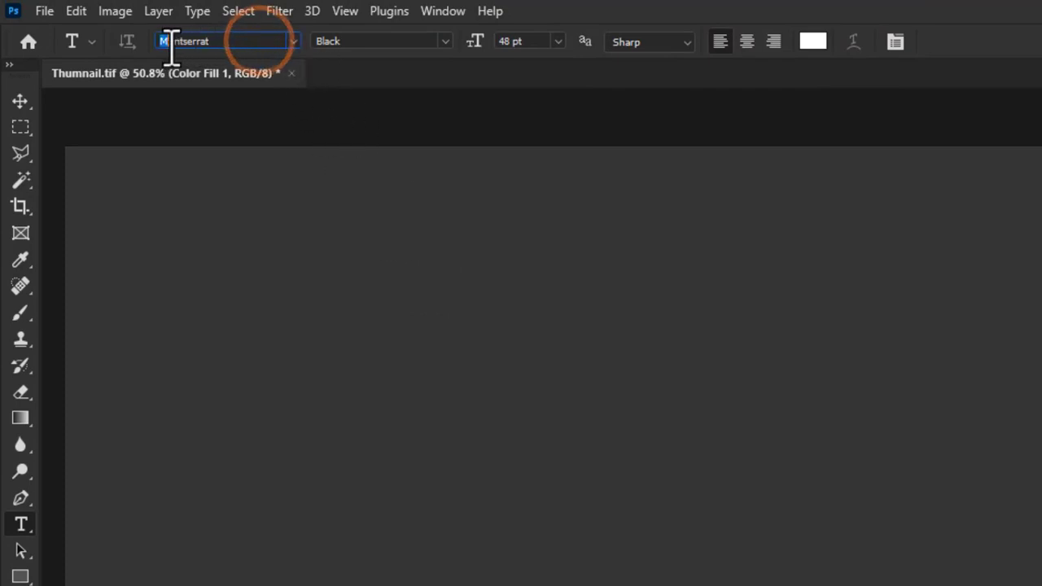
pyautogui.click(441, 40)
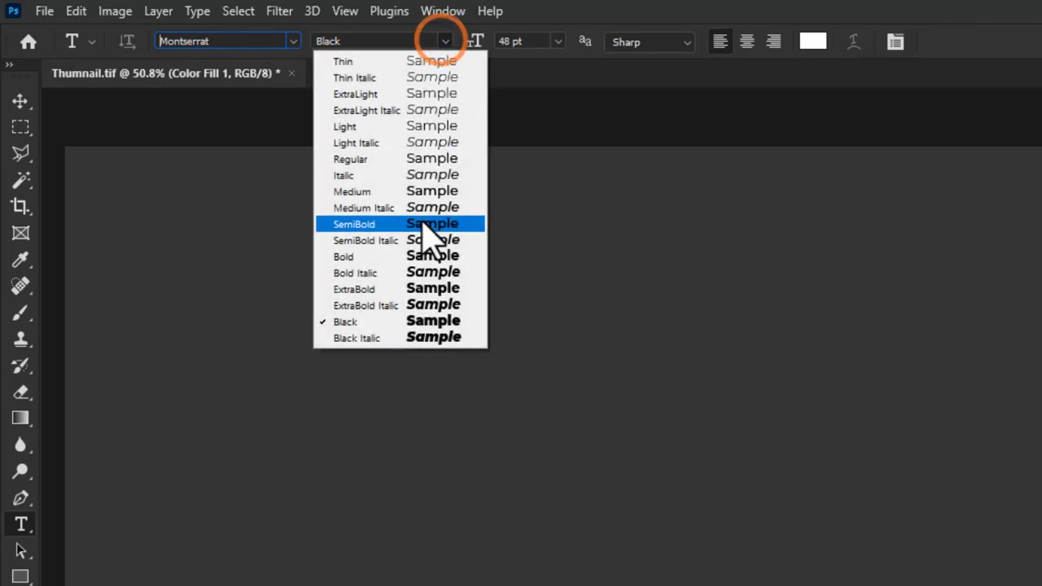
pyautogui.click(484, 319)
pyautogui.click(420, 325)
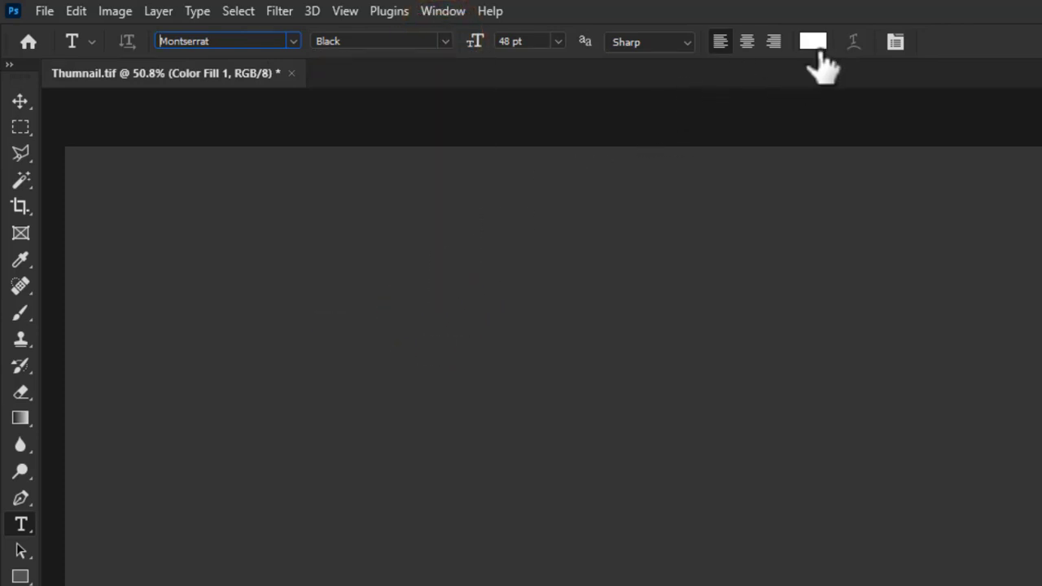
pyautogui.click(559, 42)
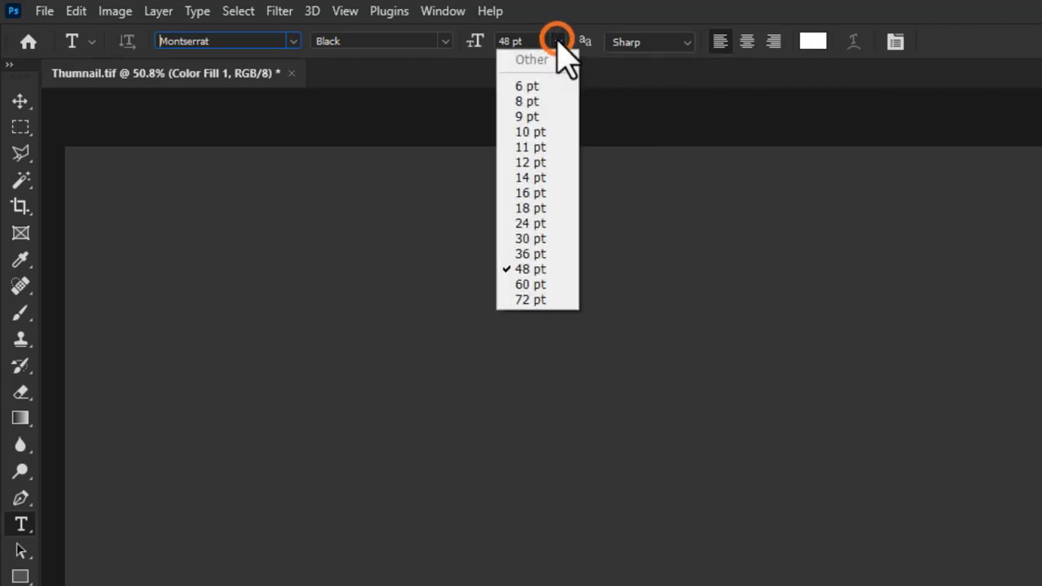
pyautogui.click(542, 208)
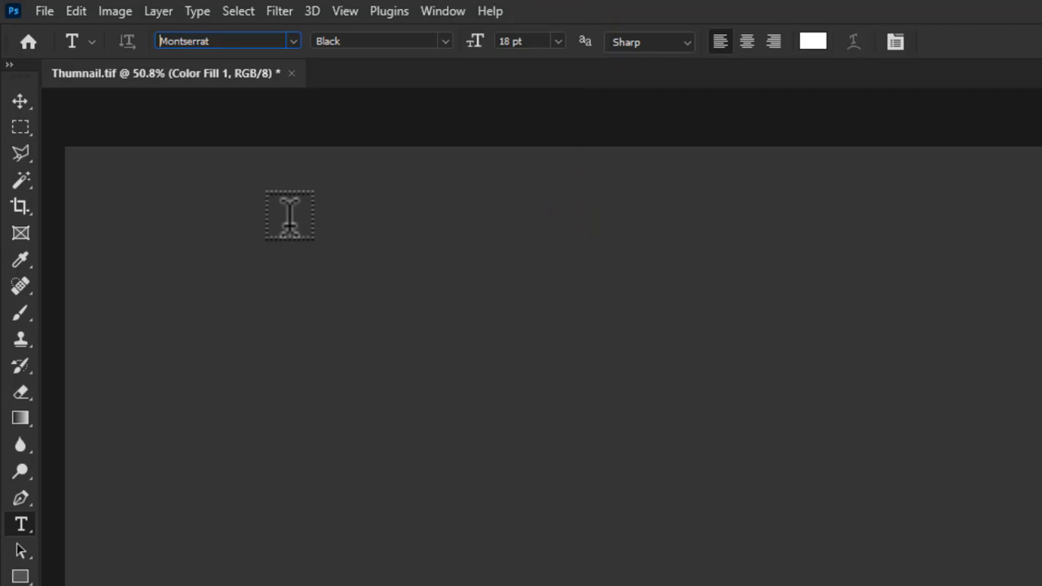
# Add the text "How to Create" near the canvas's upper left corner.
pyautogui.click(160, 213)
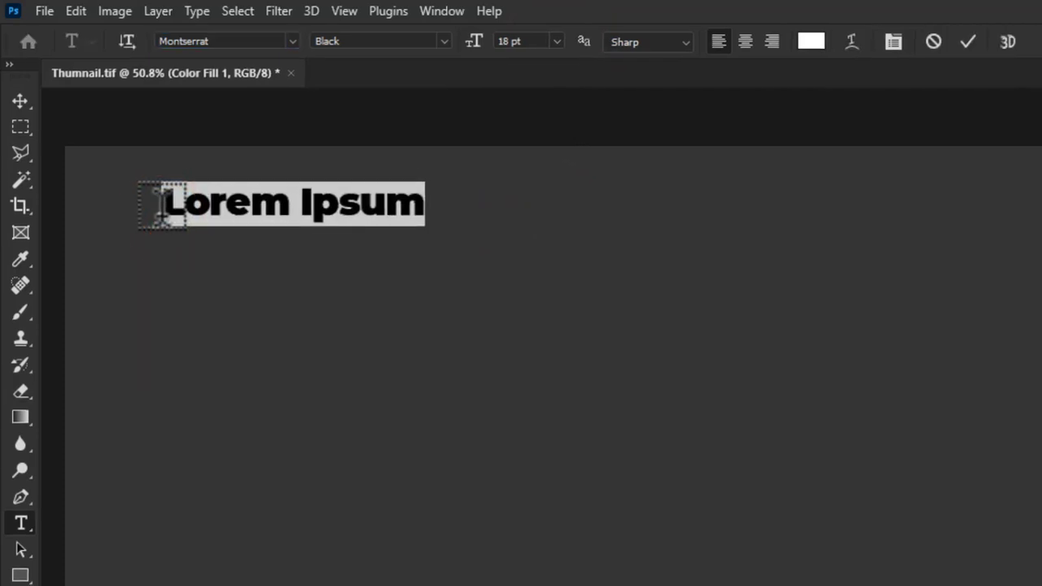
pyautogui.press('BackSpace')
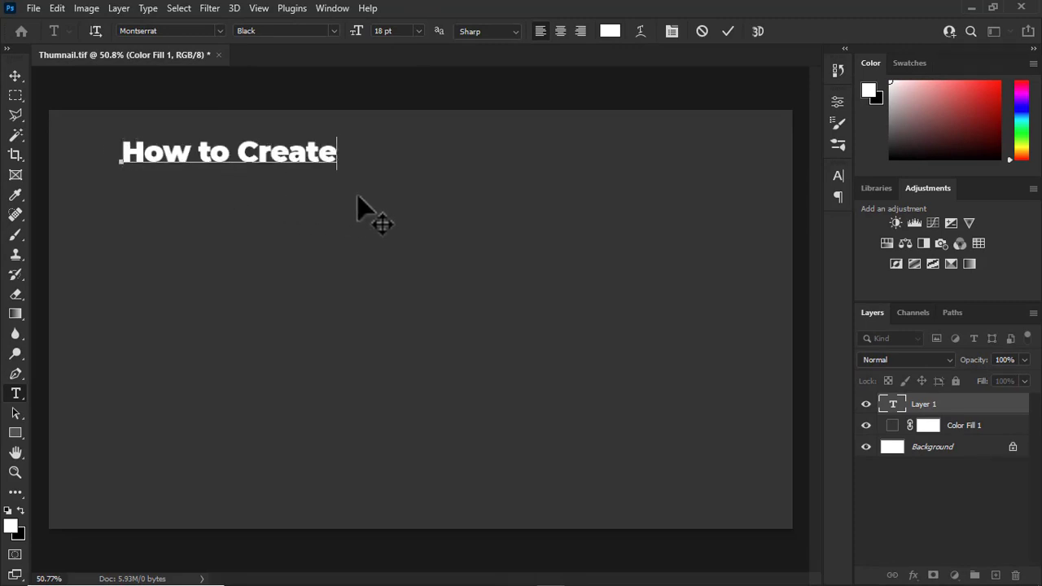
pyautogui.click(619, 222)
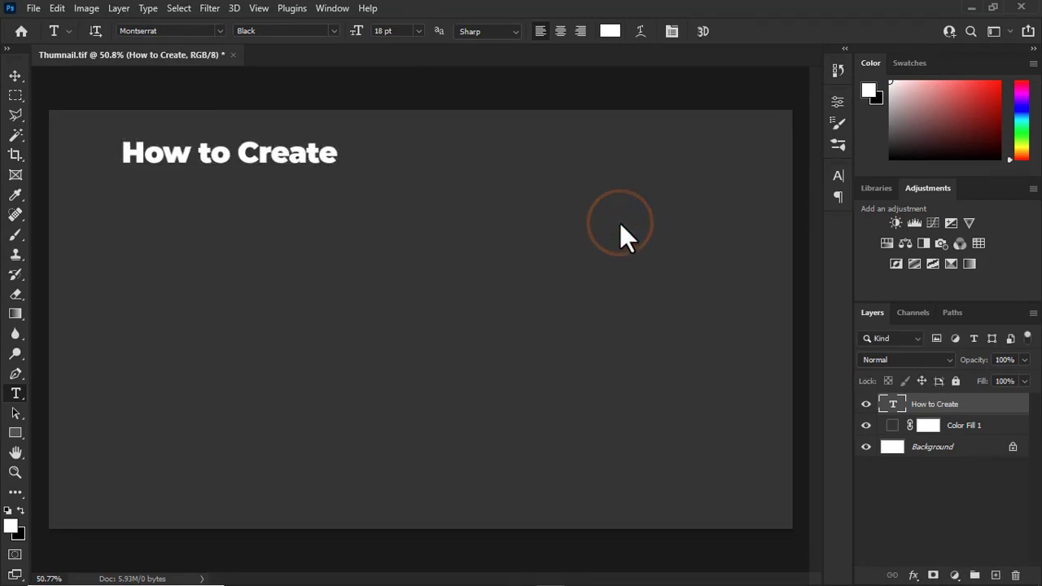
# Duplicate the "How to Create" text straight below the original and set the copy's font size to 48 pt.
pyautogui.press('v')
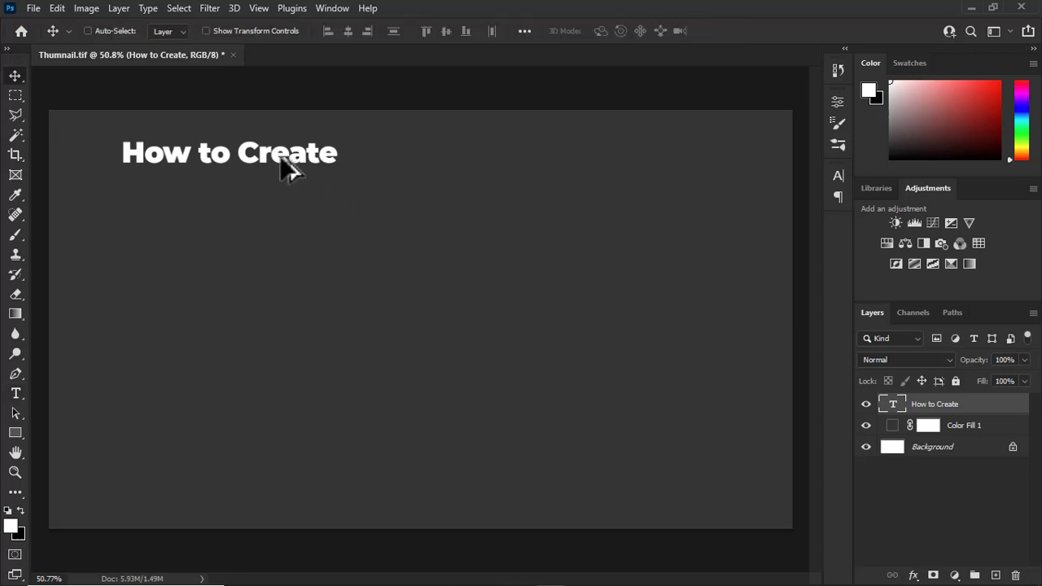
pyautogui.moveTo(289, 168); pyautogui.dragTo(281, 227)
pyautogui.press('t')
pyautogui.click(281, 221)
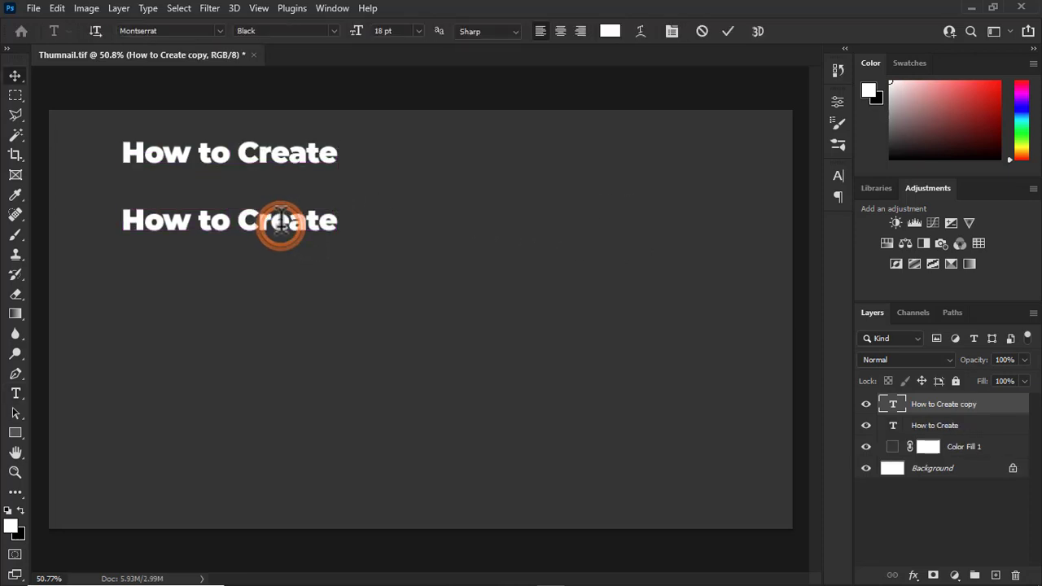
pyautogui.hotkey('ctrl', 'a')
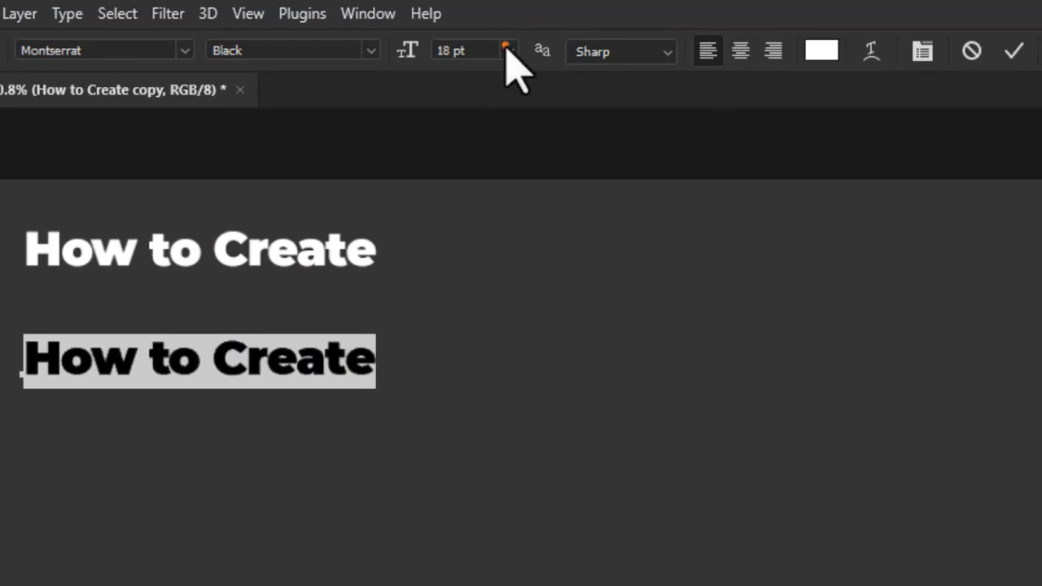
pyautogui.click(508, 50)
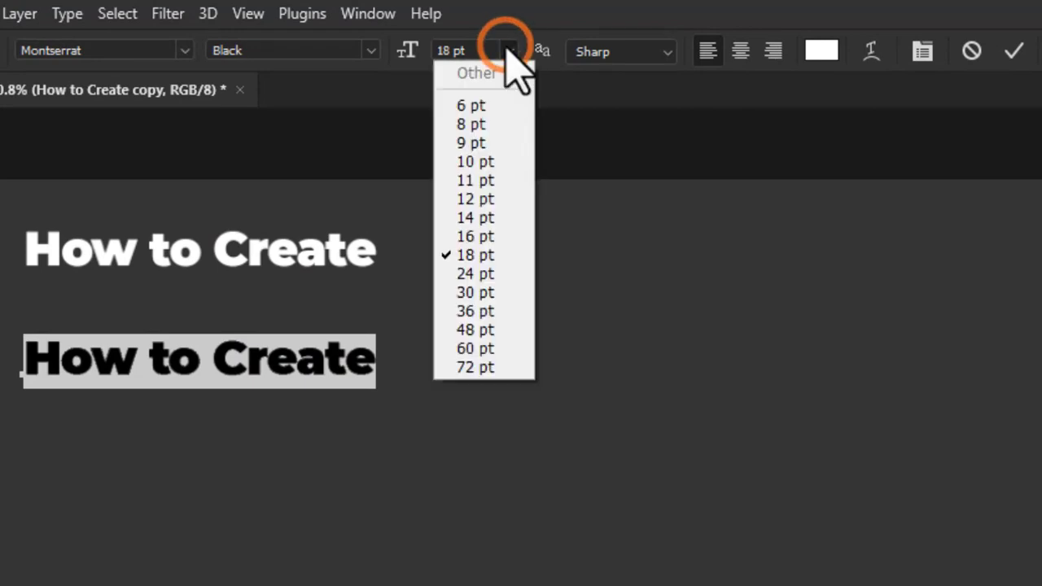
pyautogui.click(505, 330)
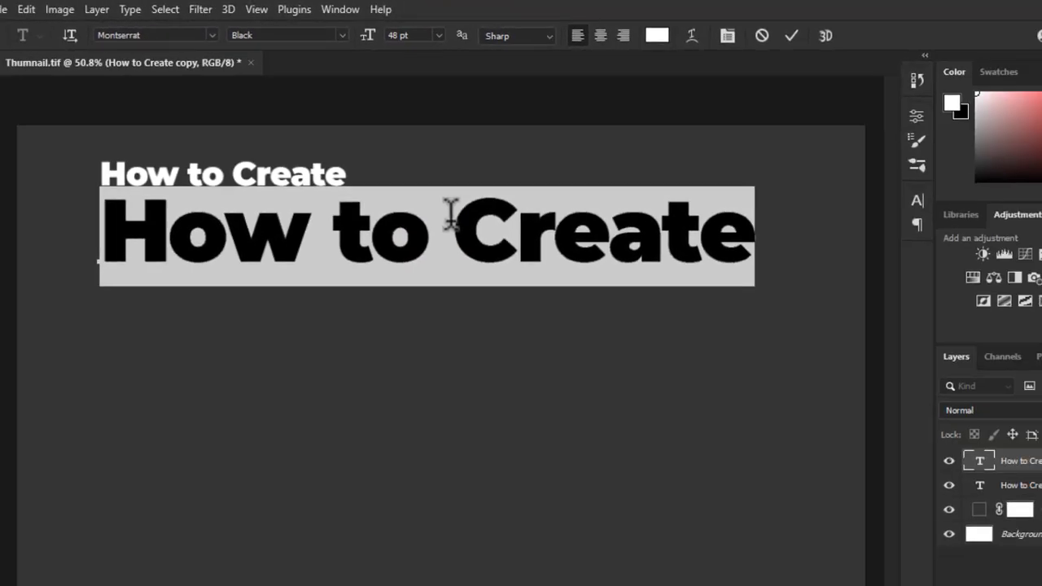
# Replace the copied text with "YOUTUBE", "THUMBNAIL" and "LIKE THIS" on three separate lines.
pyautogui.hotkey('ctrl', 'h')
pyautogui.write('YOUTUBE')
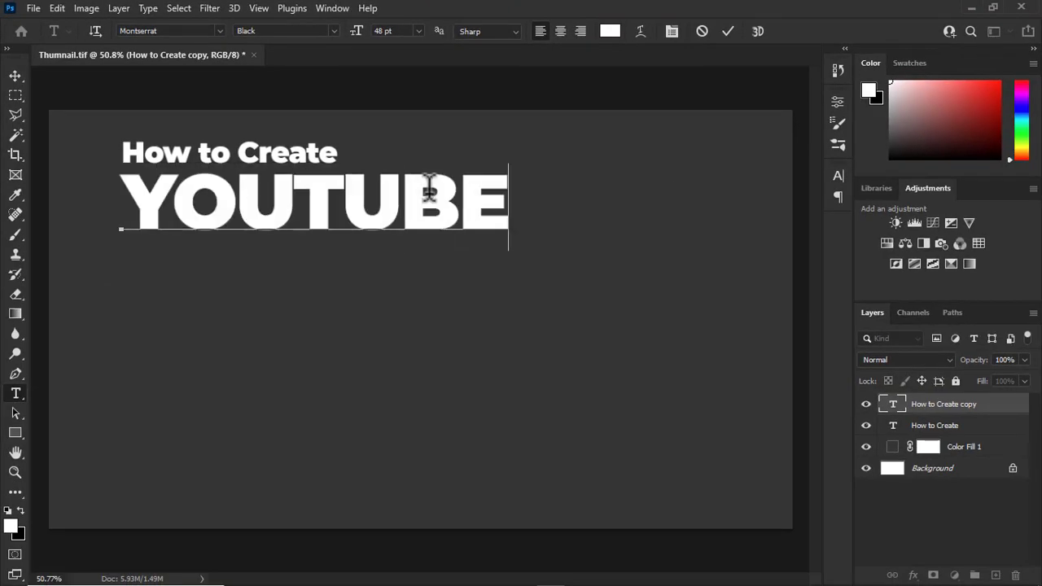
pyautogui.press('Return')
pyautogui.write('THUMBNAIL')
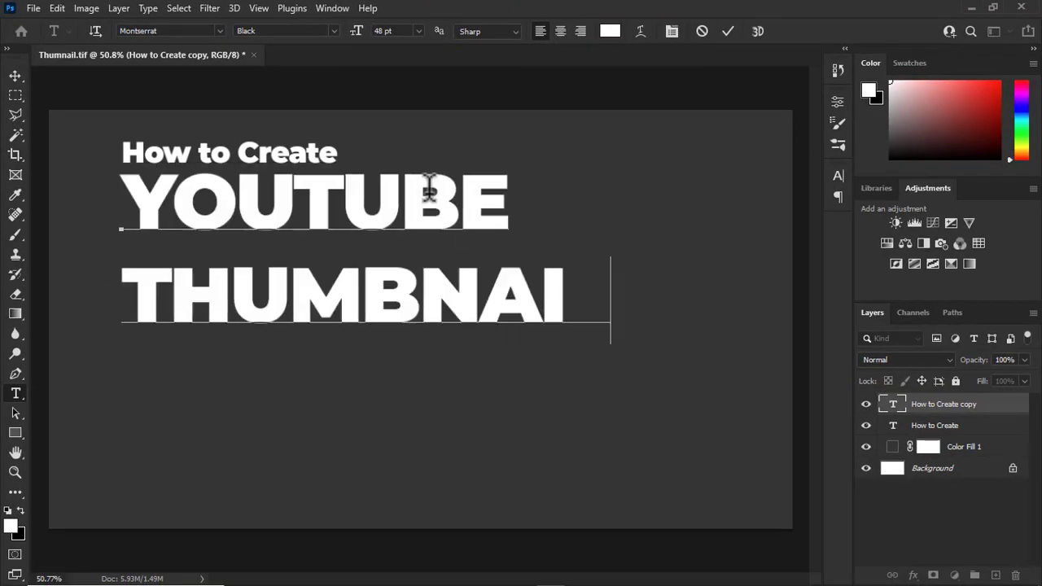
pyautogui.press('Return')
pyautogui.write('LIKE THIS')
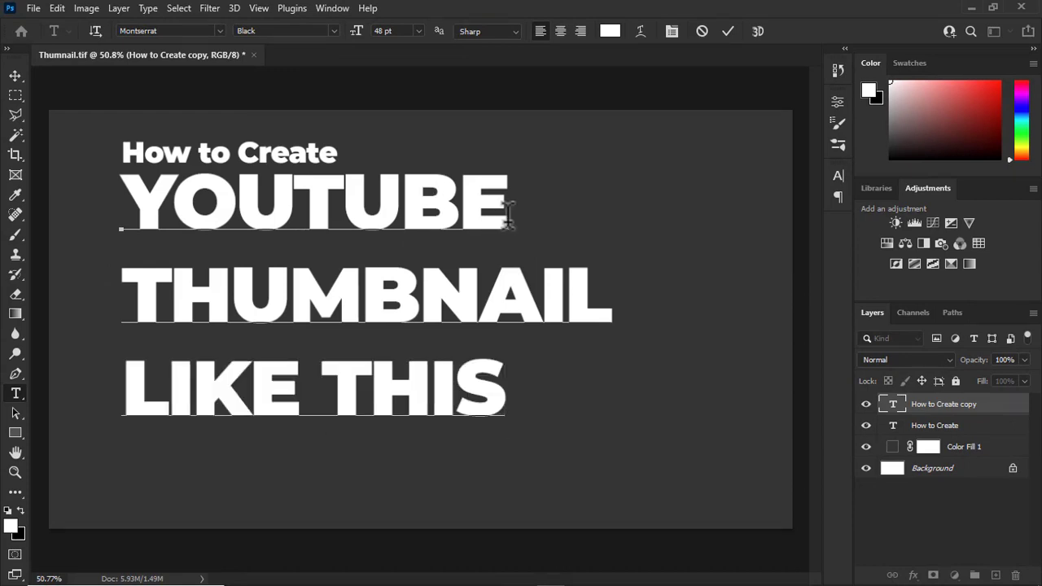
pyautogui.hotkey('ctrl', 'a')
pyautogui.hotkey('ctrl', 'h')
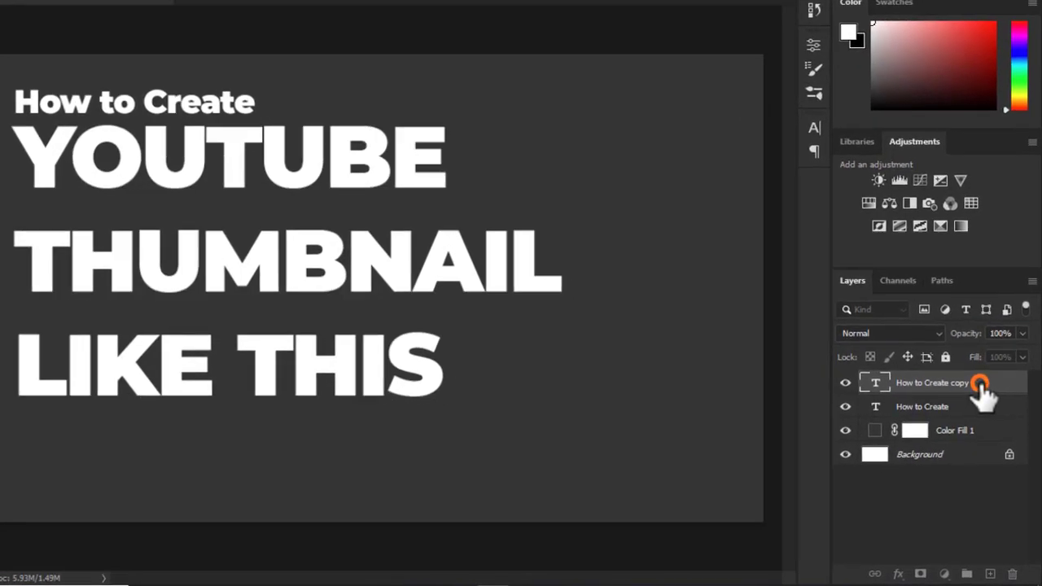
# Move the "How to Create" layer to the top of the stack and shift the three-line text down about 0.12 in.
pyautogui.click(984, 406)
pyautogui.moveTo(961, 379); pyautogui.dragTo(957, 326)
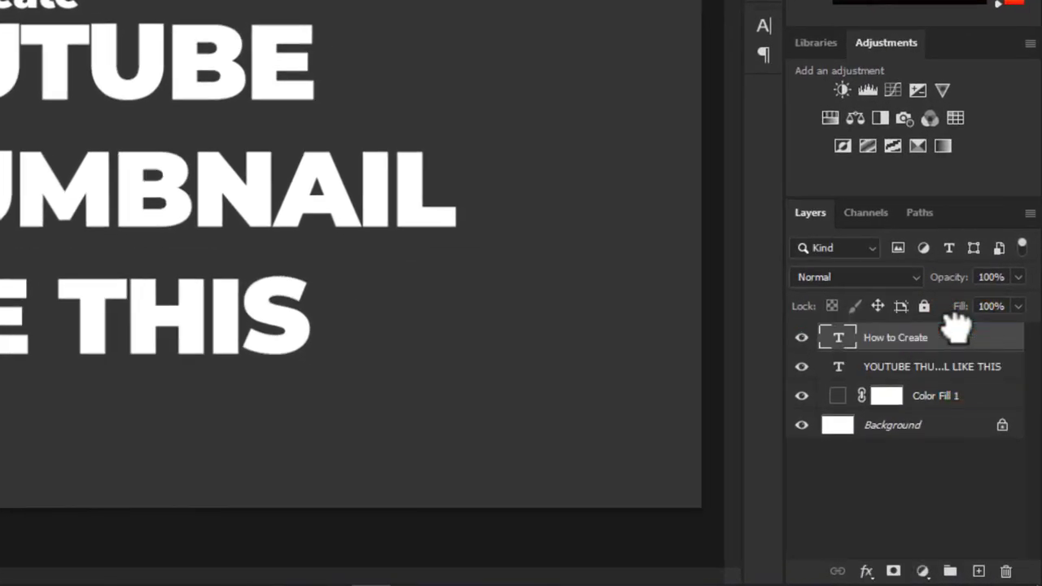
pyautogui.click(958, 375)
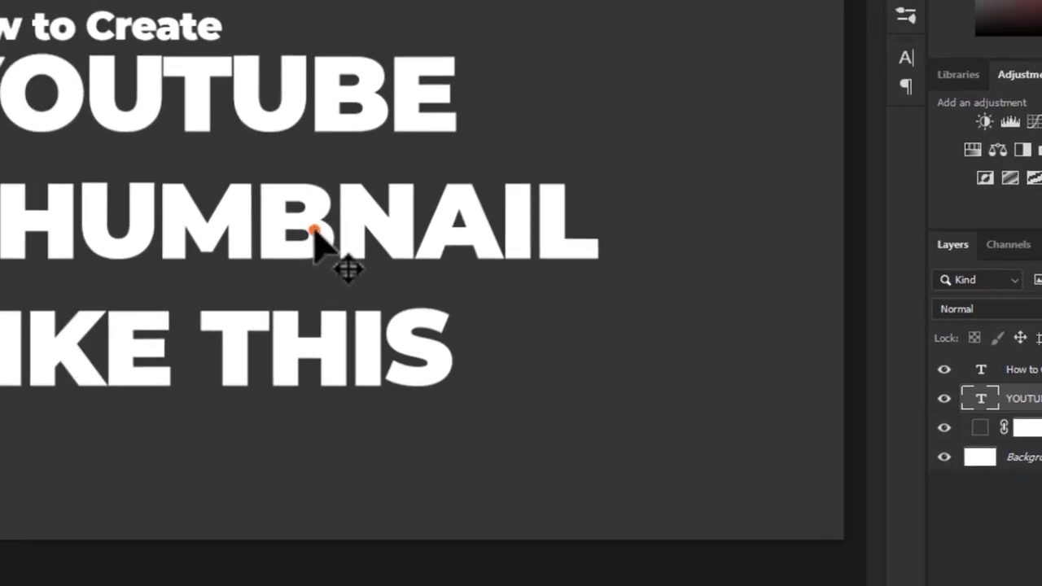
pyautogui.moveTo(167, 195); pyautogui.dragTo(167, 205)
pyautogui.moveTo(502, 314); pyautogui.dragTo(503, 304)
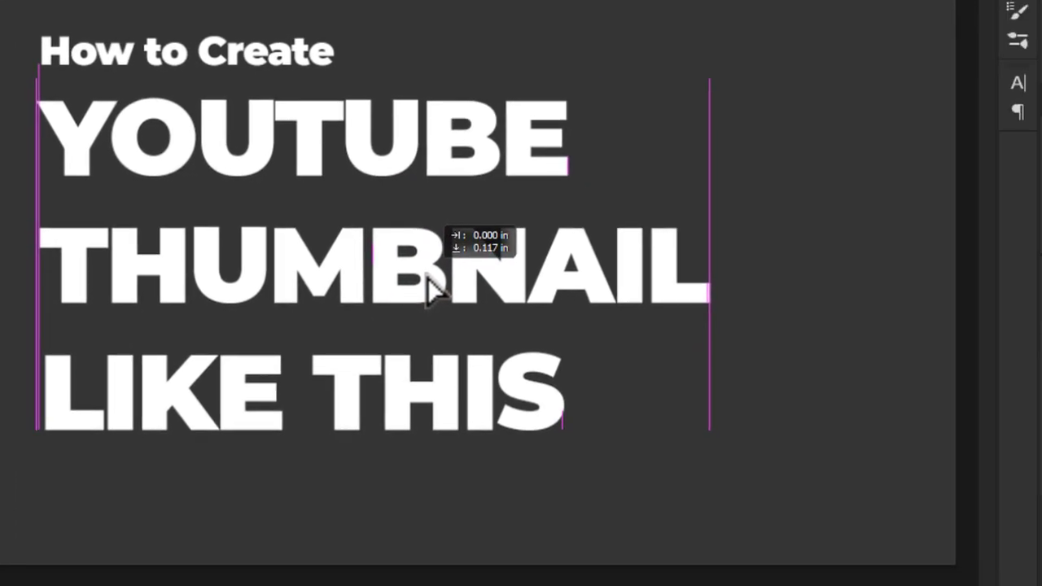
pyautogui.moveTo(432, 289); pyautogui.dragTo(438, 288)
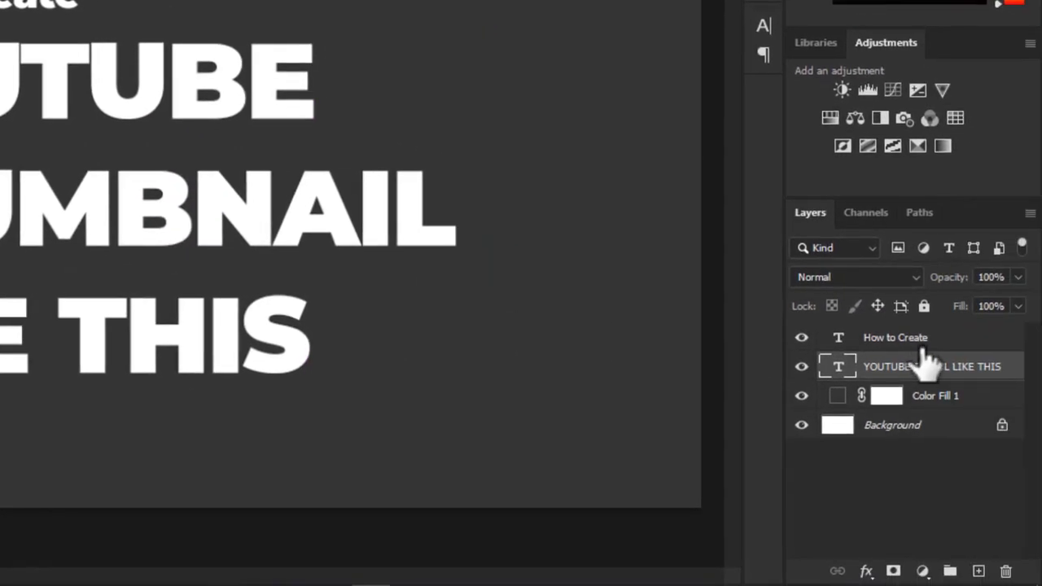
# Move both text layers down together so the text block sits around the vertical middle of the canvas.
pyautogui.keyDown('shift'); pyautogui.click(925, 341); pyautogui.keyUp('shift')
pyautogui.moveTo(151, 174); pyautogui.dragTo(114, 204)
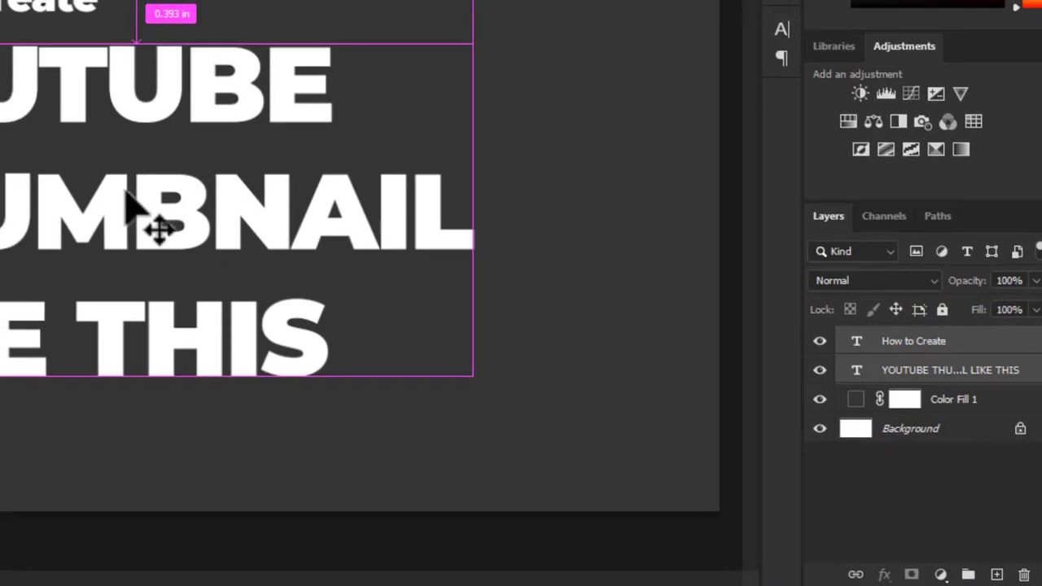
pyautogui.moveTo(364, 245); pyautogui.dragTo(441, 303)
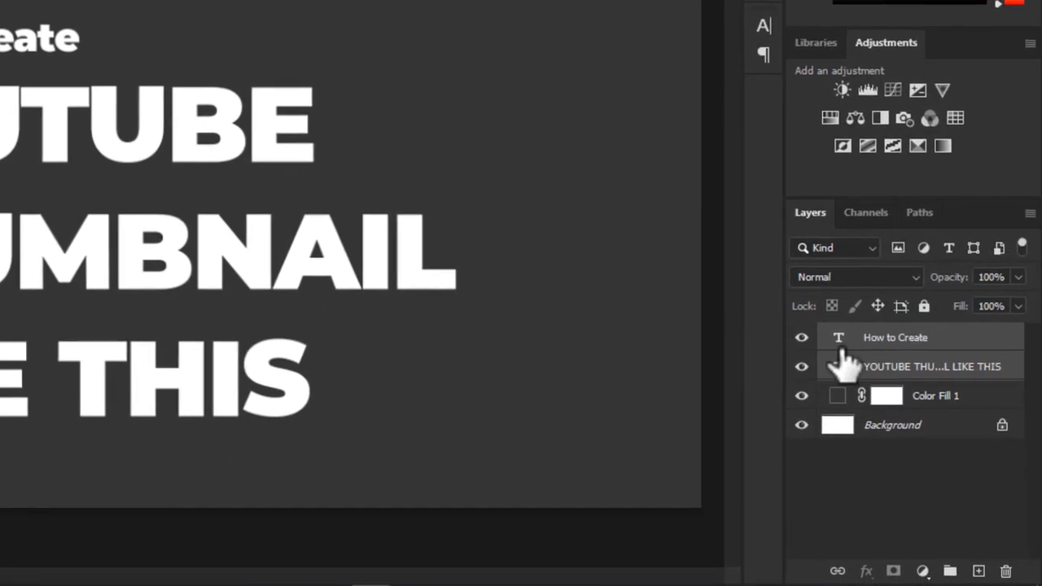
# Draw a rectangle about 1074 × 214 px directly above the Color Fill 1 layer, behind the word YOUTUBE, and fill it with orange.
pyautogui.click(951, 398)
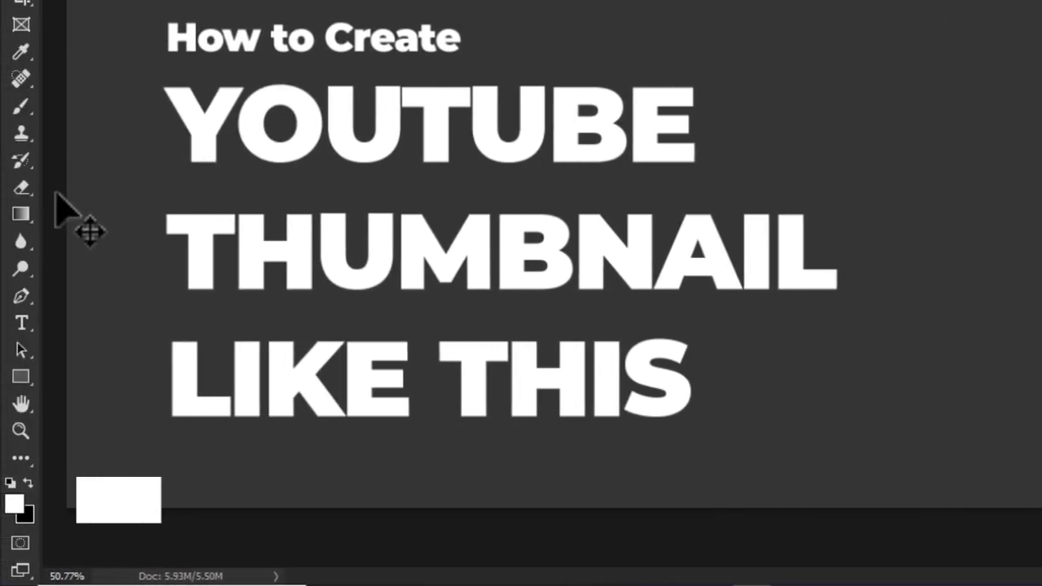
pyautogui.click(20, 376)
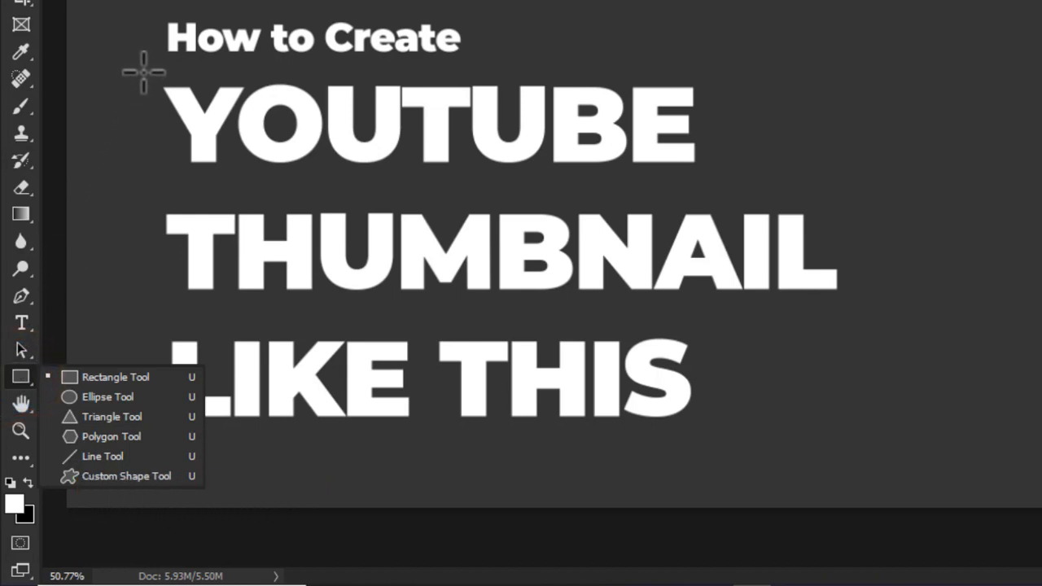
pyautogui.moveTo(143, 70); pyautogui.dragTo(364, 171)
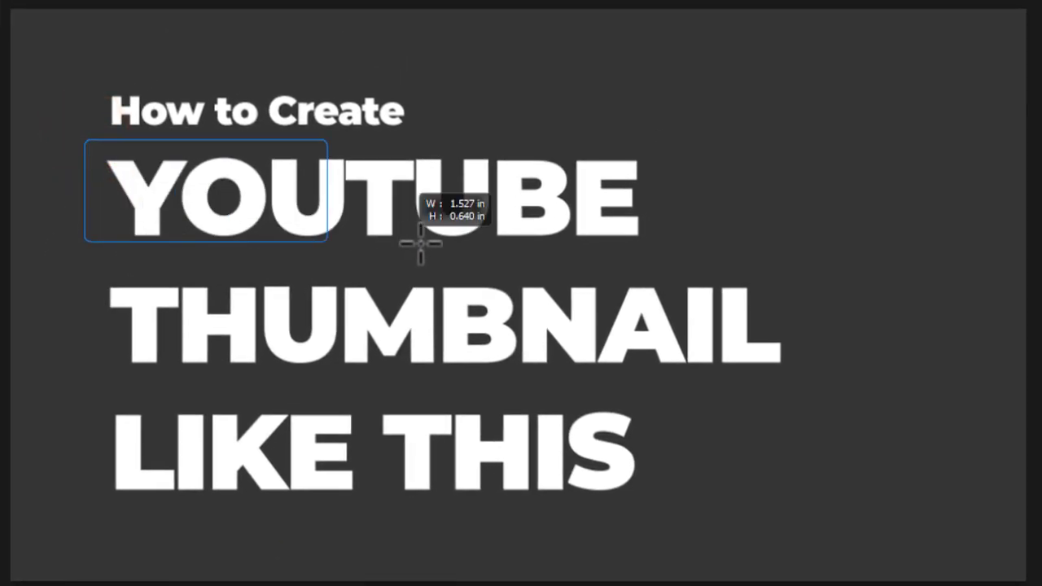
pyautogui.moveTo(421, 241); pyautogui.dragTo(660, 252)
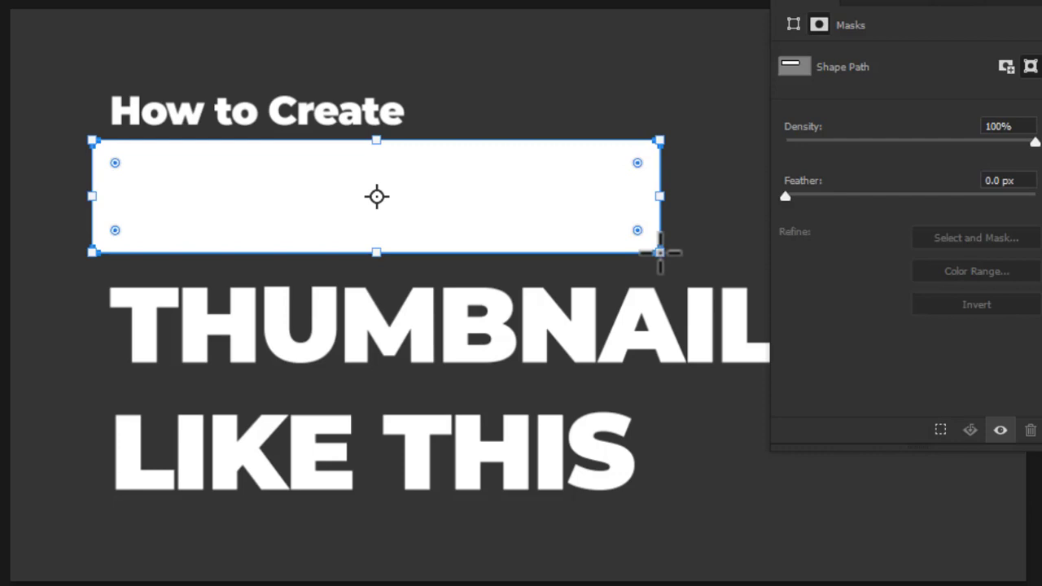
pyautogui.moveTo(638, 163); pyautogui.dragTo(733, 128)
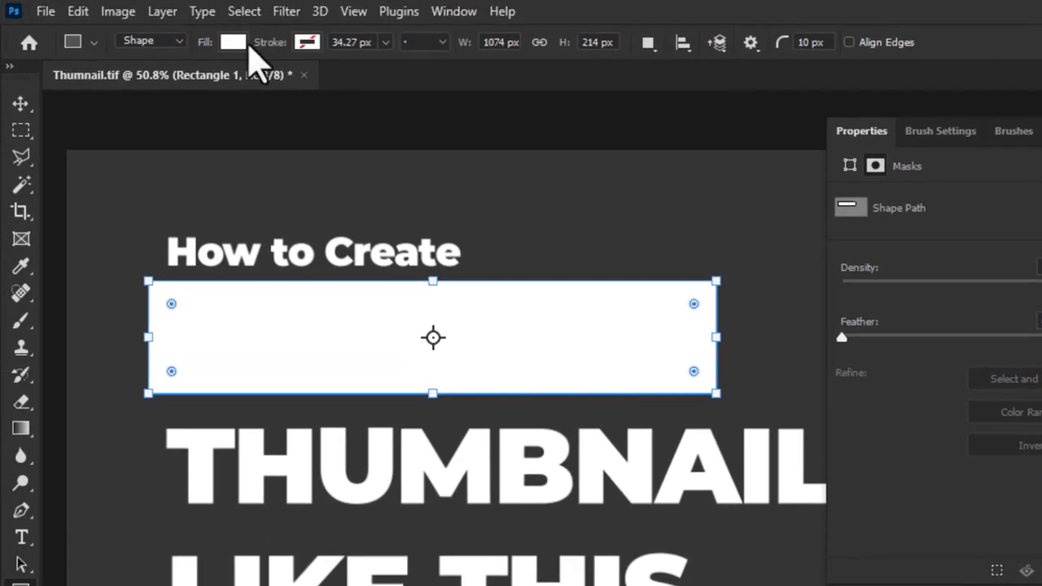
pyautogui.click(233, 41)
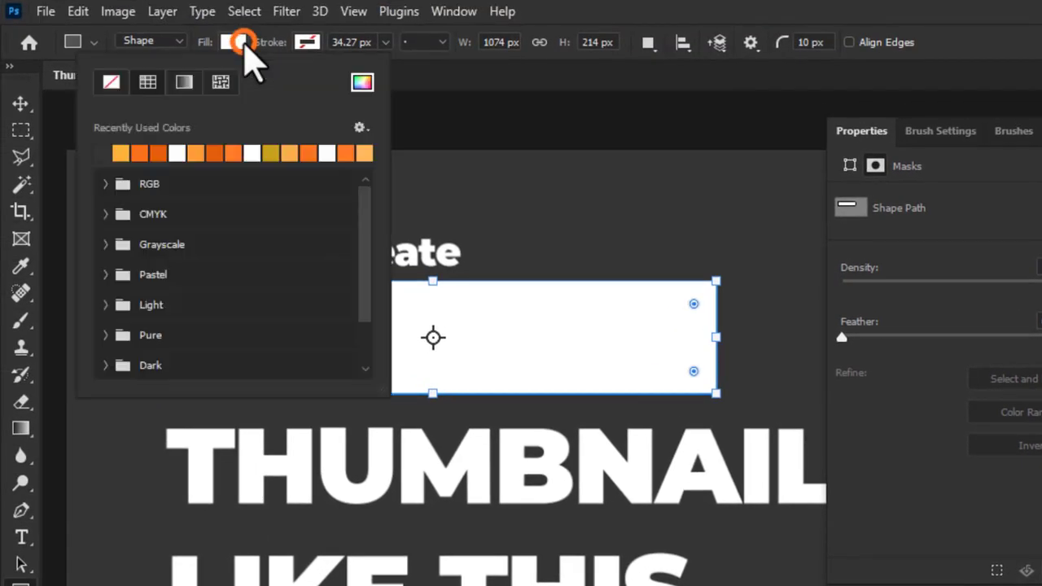
pyautogui.click(144, 151)
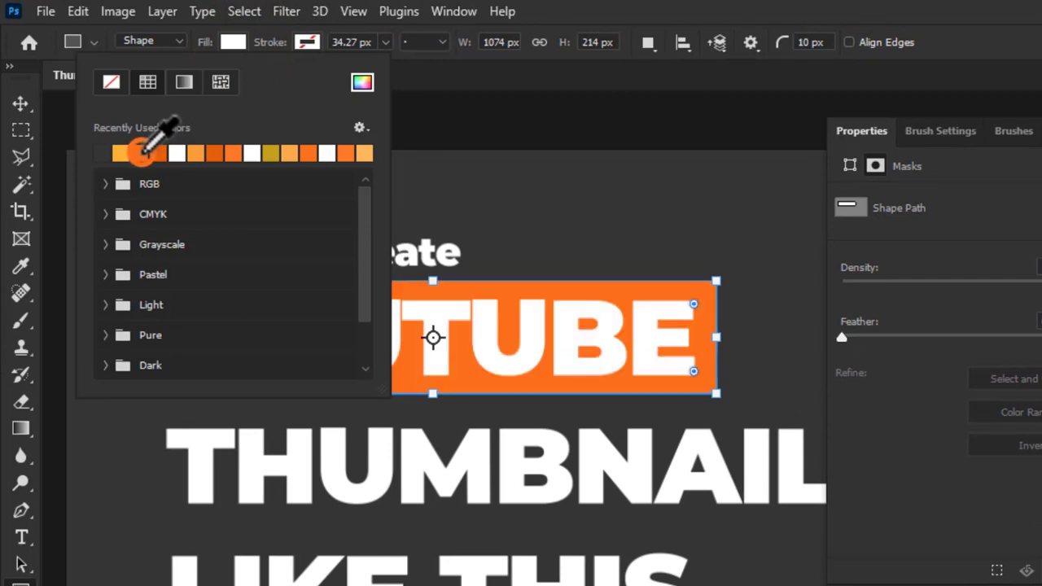
# Duplicate the orange rectangle behind YOUTUBE and move the copy straight down behind the word THUMBNAIL.
pyautogui.click(907, 9)
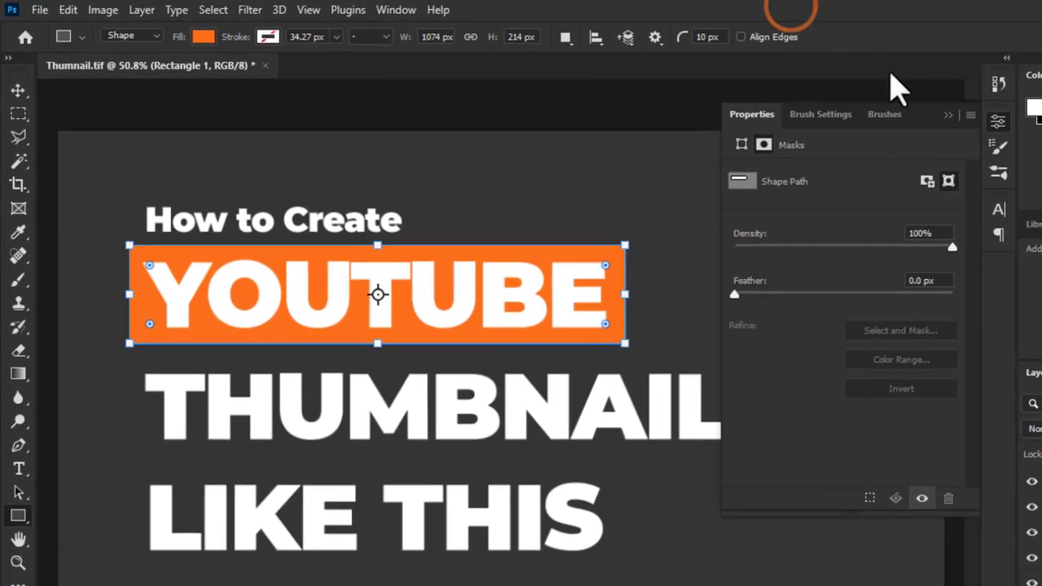
pyautogui.click(978, 118)
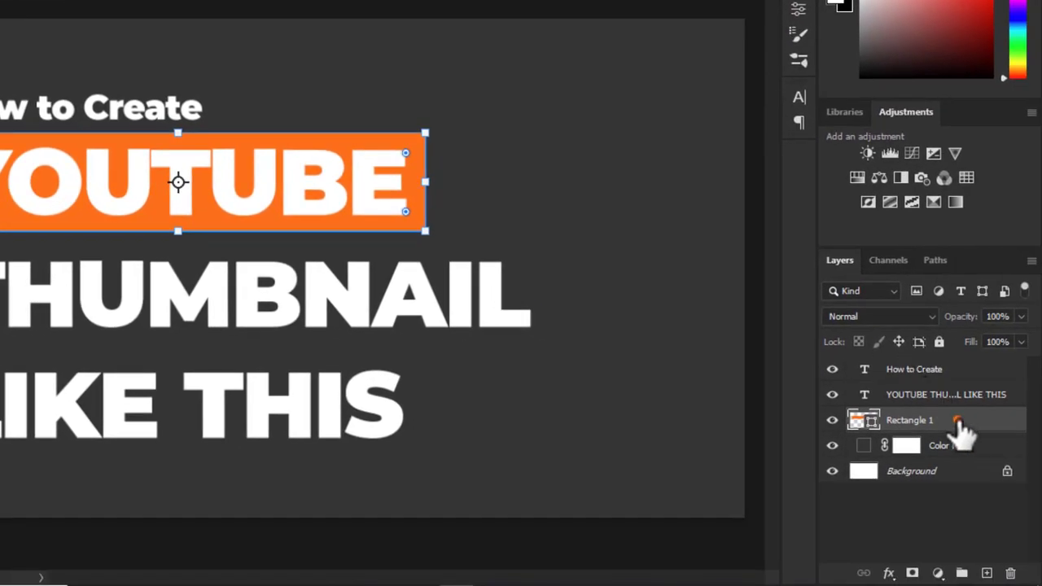
pyautogui.press('Return')
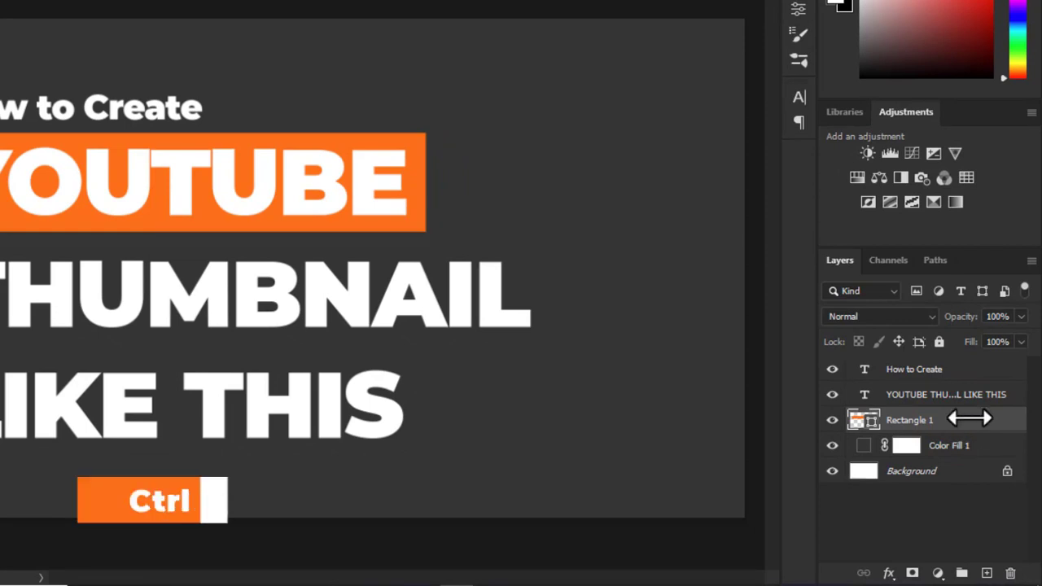
pyautogui.hotkey('ctrl', 'j')
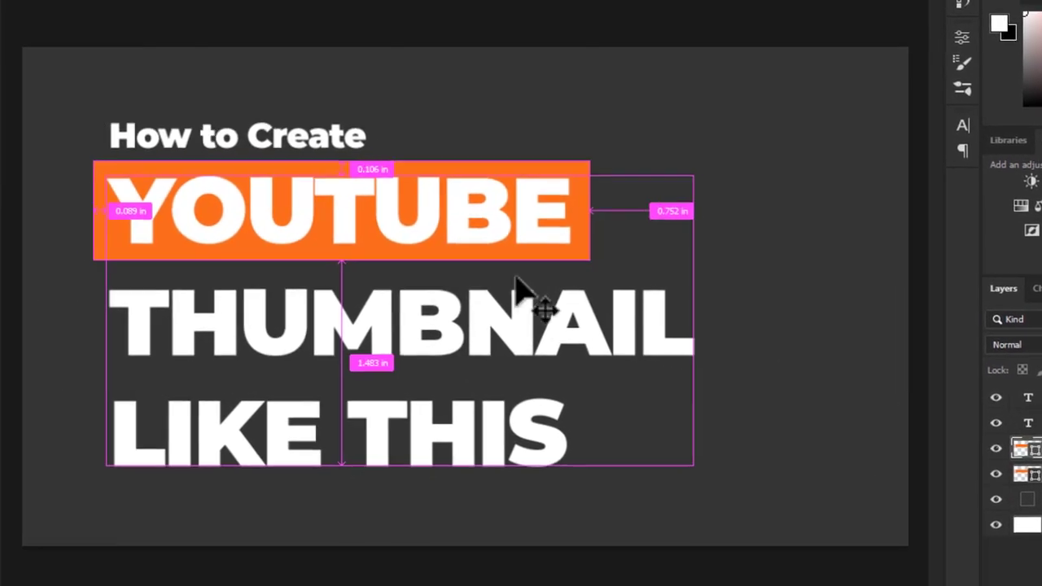
pyautogui.moveTo(360, 274); pyautogui.dragTo(321, 249)
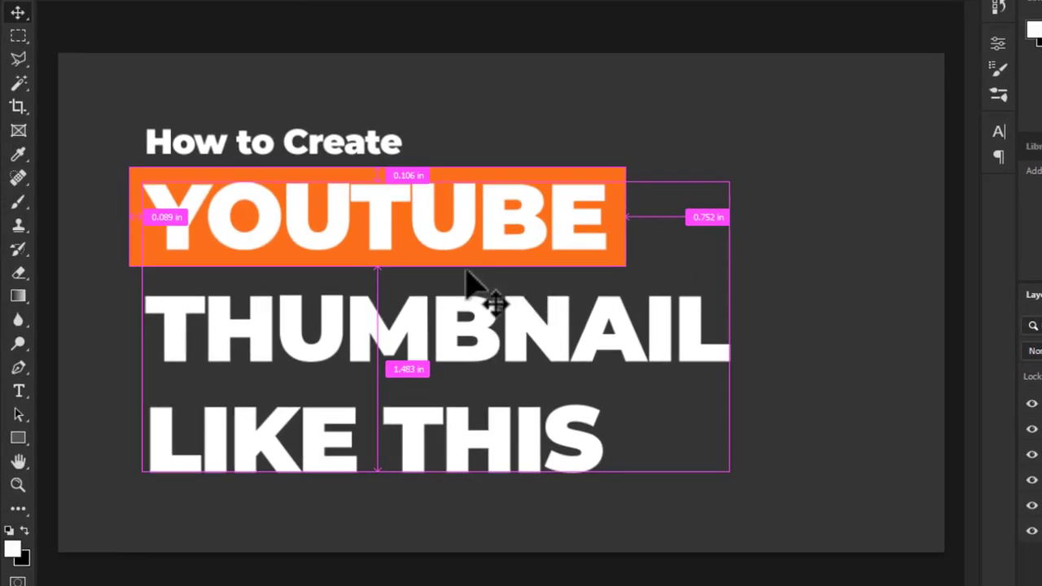
pyautogui.moveTo(471, 261); pyautogui.dragTo(466, 368)
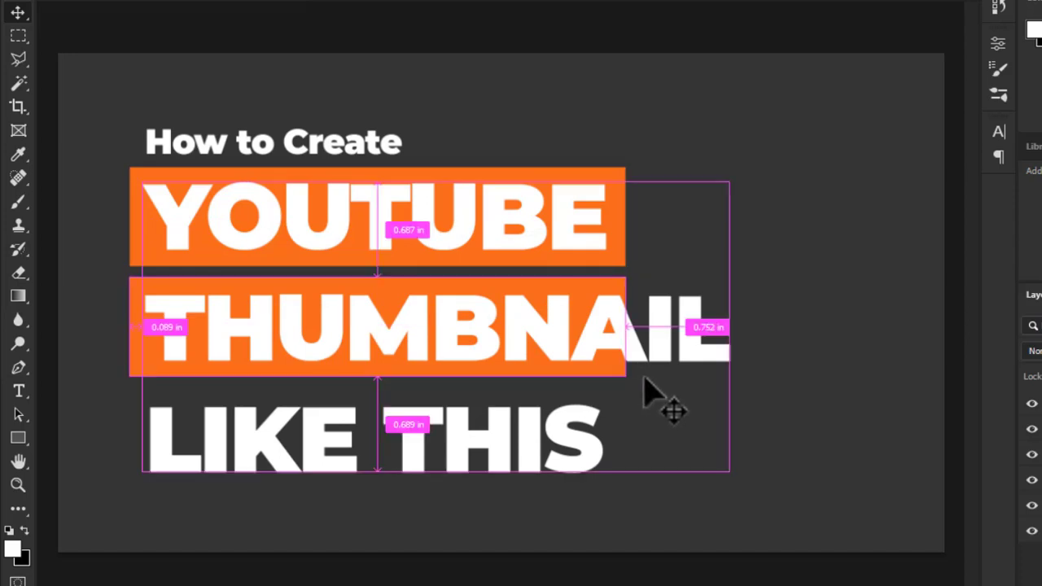
# Stretch only the right side of the copied rectangle to a width of about 4.447 in, covering all of THUMBNAIL.
pyautogui.hotkey('ctrl', 't')
pyautogui.moveTo(624, 327)
pyautogui.mouseDown()
pyautogui.moveTo(839, 328)
pyautogui.moveTo(625, 329)
pyautogui.mouseUp()
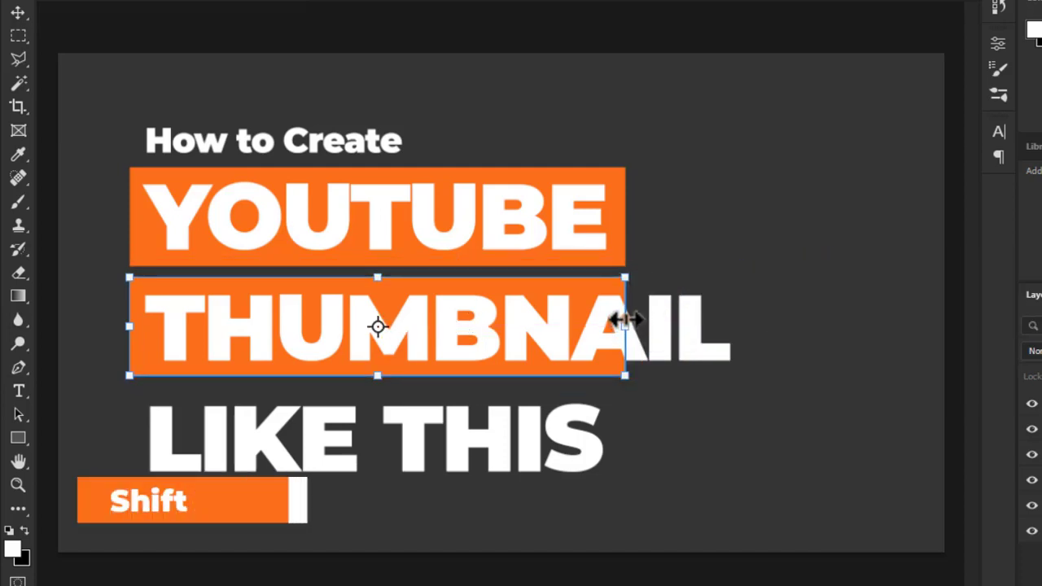
pyautogui.moveTo(625, 326); pyautogui.dragTo(747, 329)
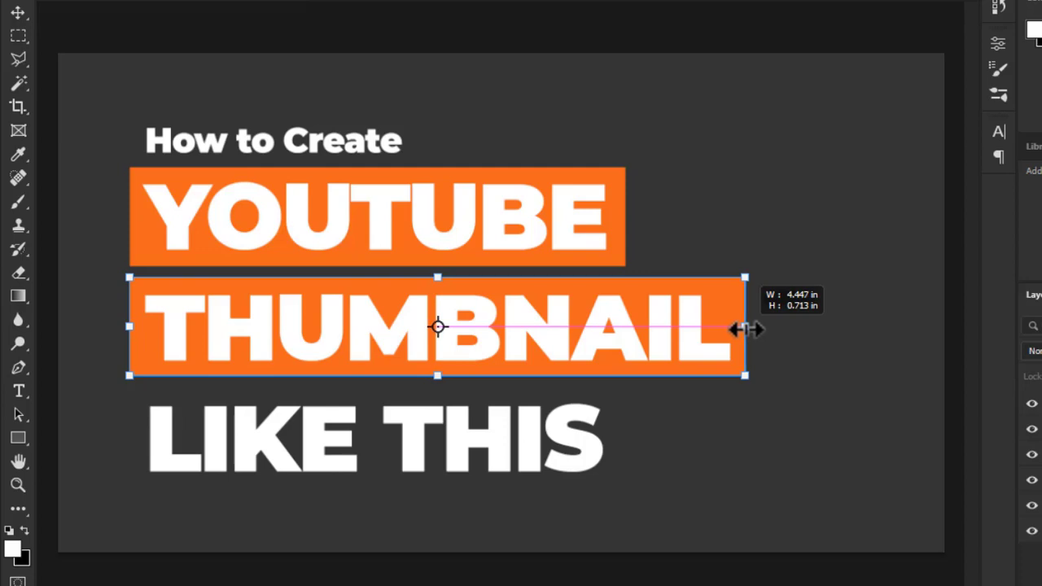
pyautogui.moveTo(746, 329); pyautogui.dragTo(747, 329)
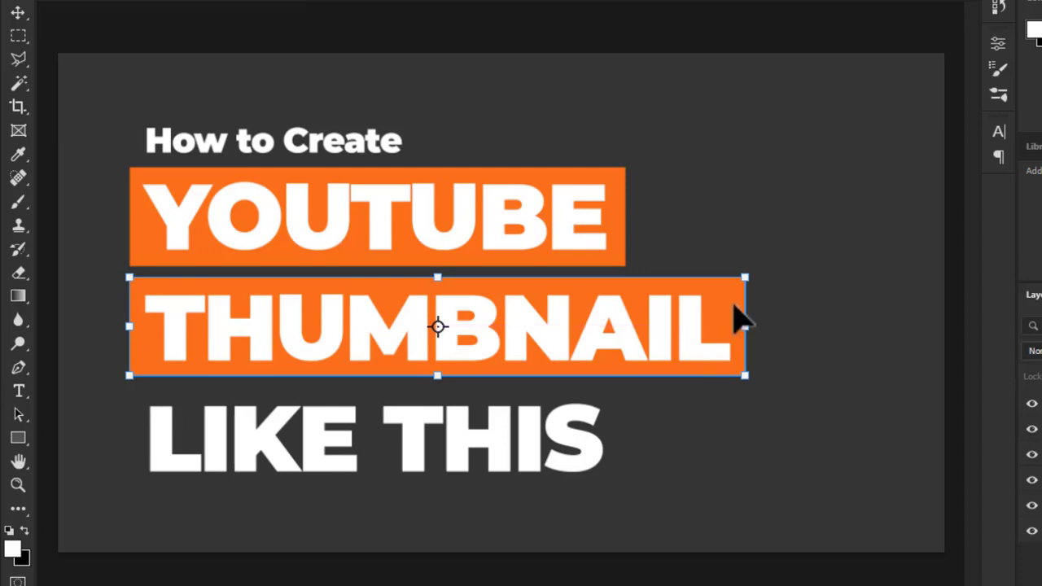
pyautogui.press('Return')
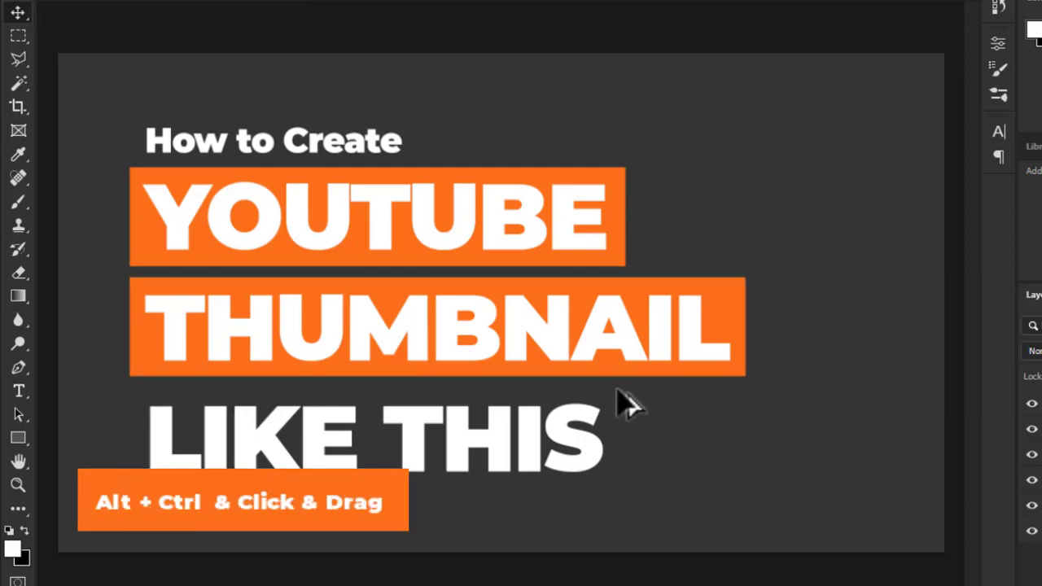
# Duplicate the THUMBNAIL rectangle down behind LIKE THIS and narrow the copy so it ends just past the text.
pyautogui.moveTo(623, 403); pyautogui.dragTo(620, 501)
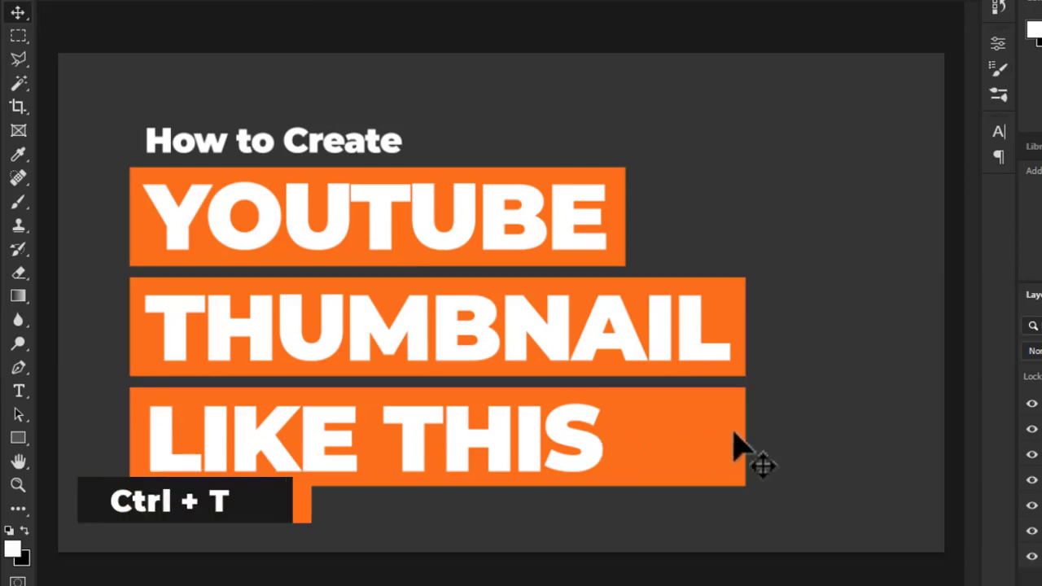
pyautogui.hotkey('ctrl', 't')
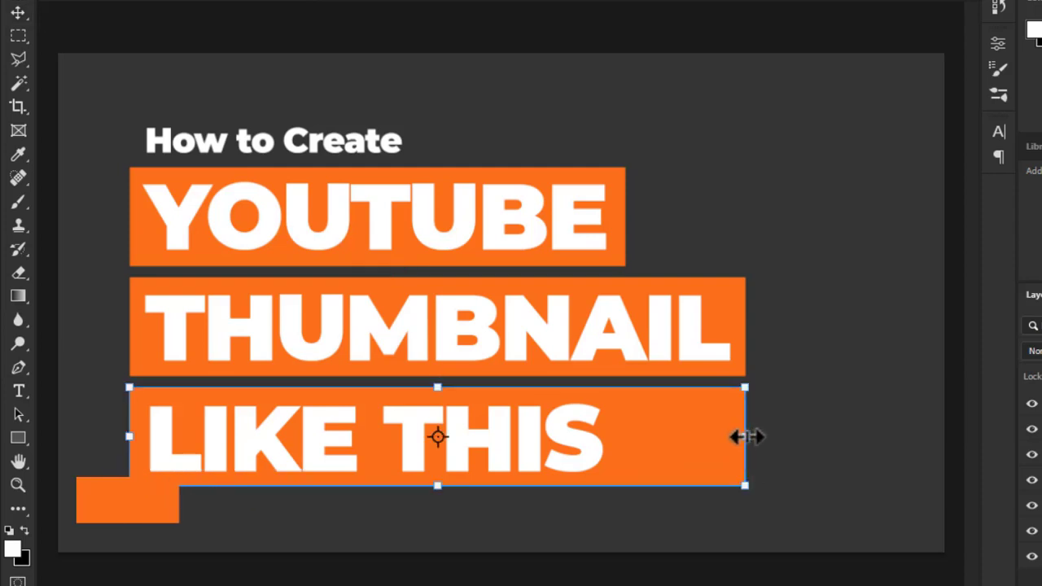
pyautogui.moveTo(748, 438); pyautogui.dragTo(617, 439)
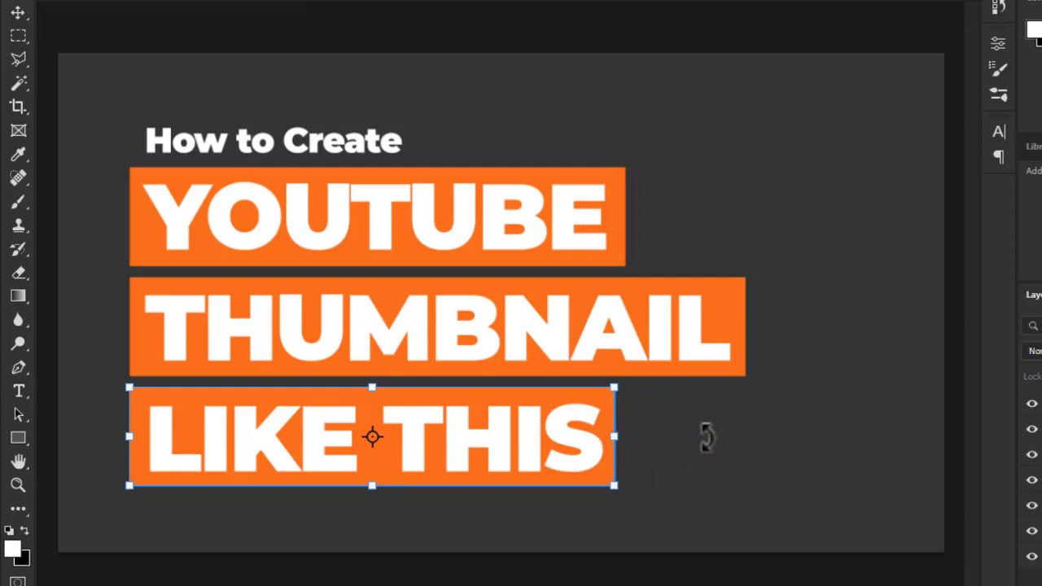
pyautogui.press('Return')
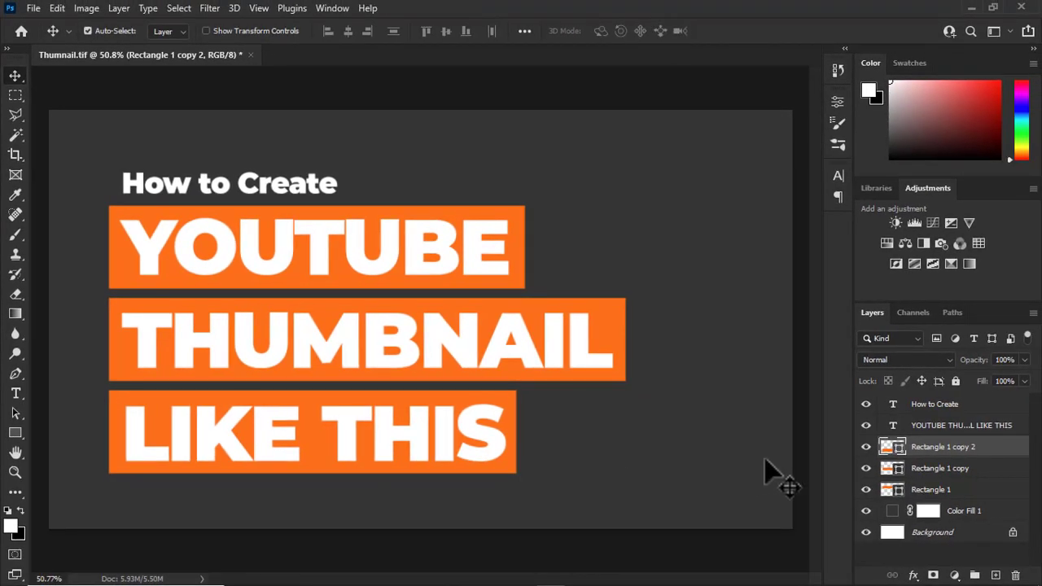
# Change the fill colour of the rectangle behind LIKE THIS to white (ffffff).
pyautogui.doubleClick(890, 447)
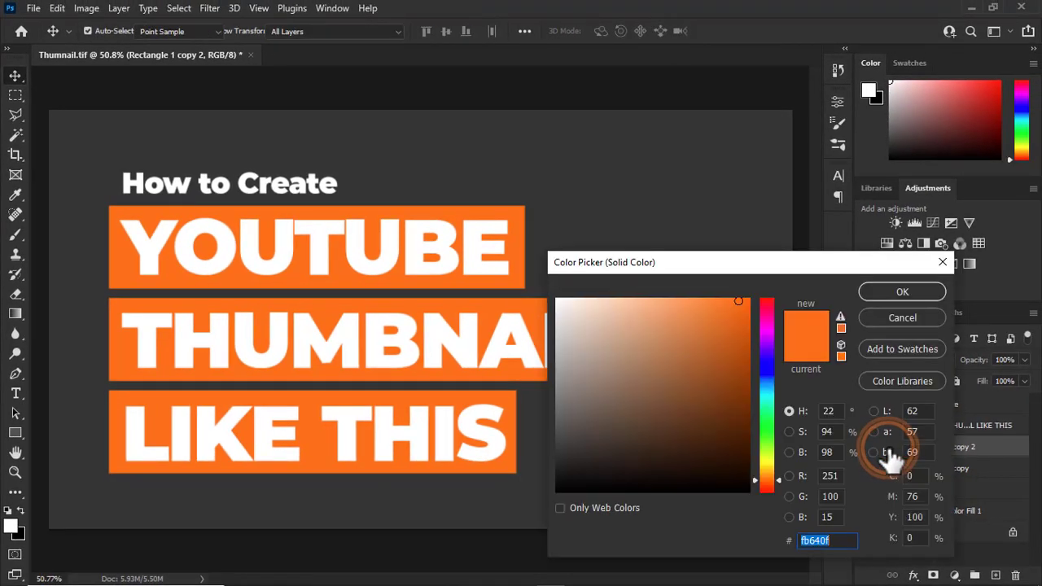
pyautogui.moveTo(701, 377); pyautogui.dragTo(547, 298)
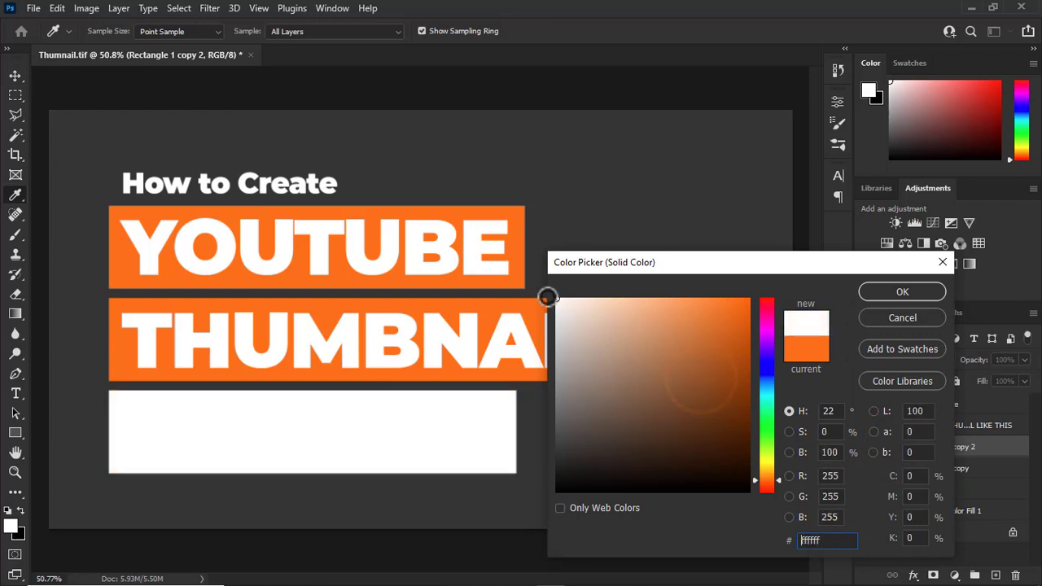
pyautogui.click(897, 292)
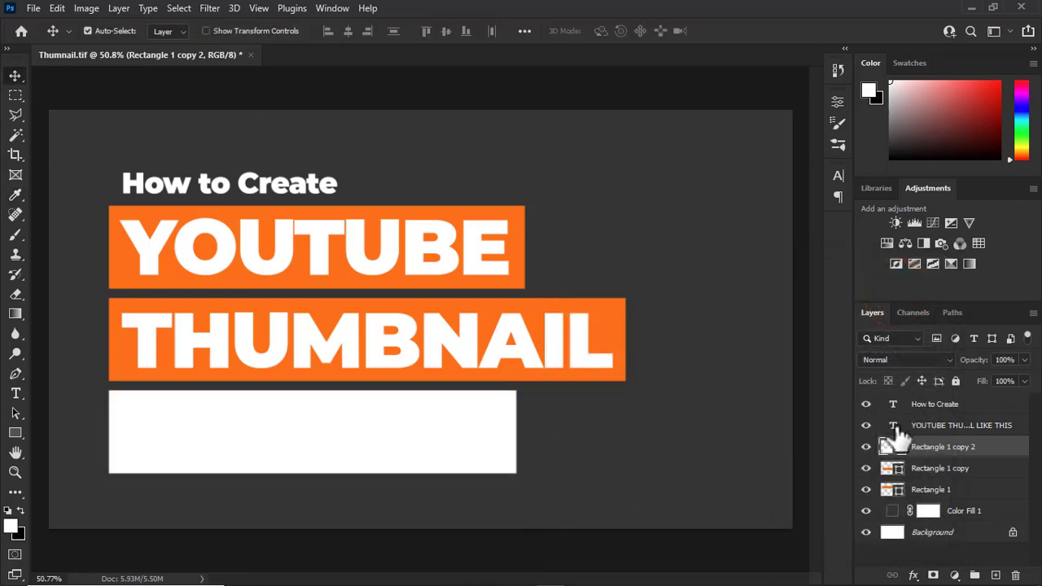
# Recolour only the LIKE THIS line of the text to orange fb640f, sampled from the YOUTUBE rectangle.
pyautogui.doubleClick(896, 427)
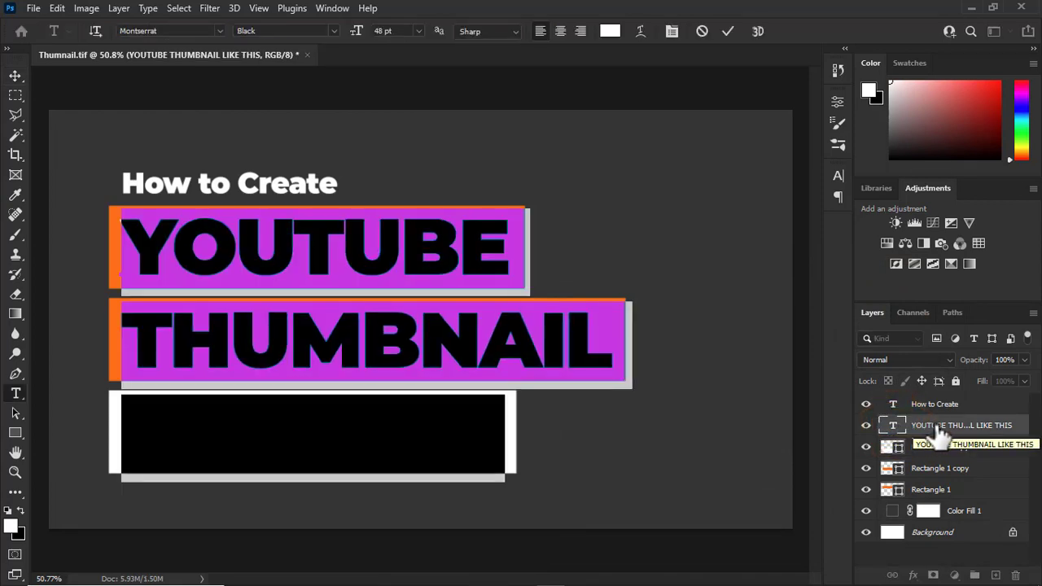
pyautogui.click(511, 423)
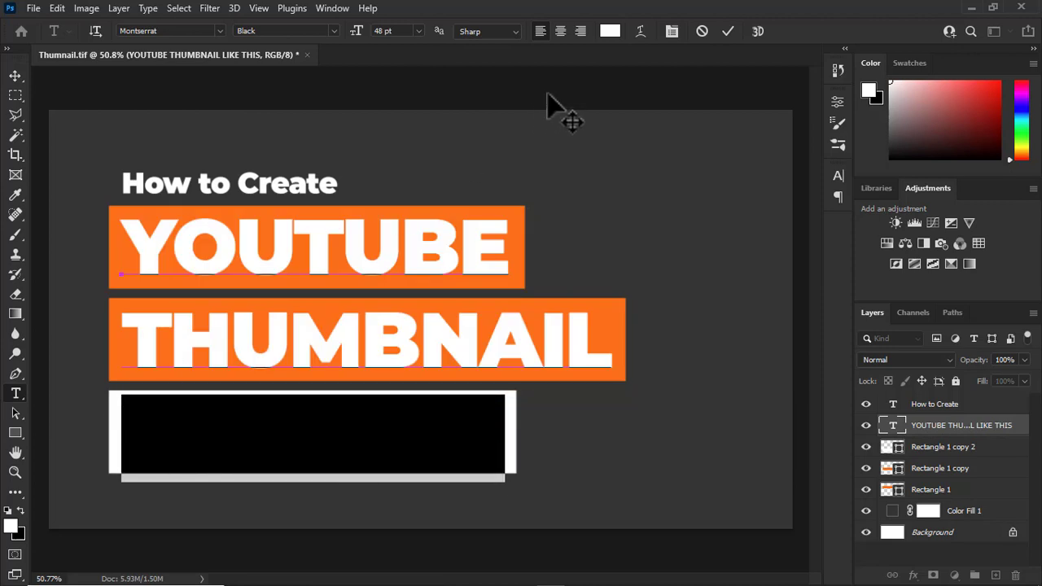
pyautogui.click(610, 31)
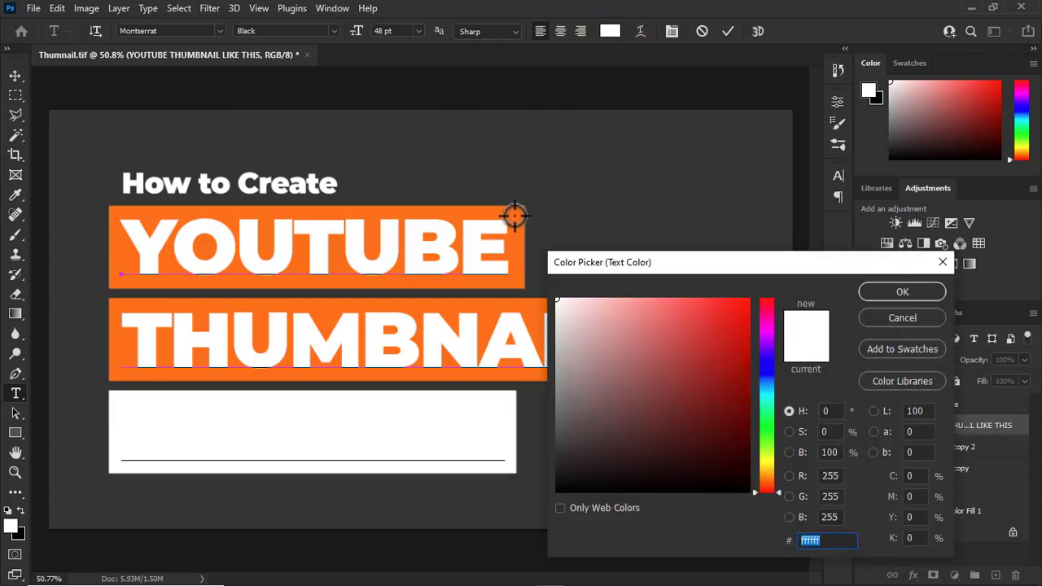
pyautogui.click(515, 216)
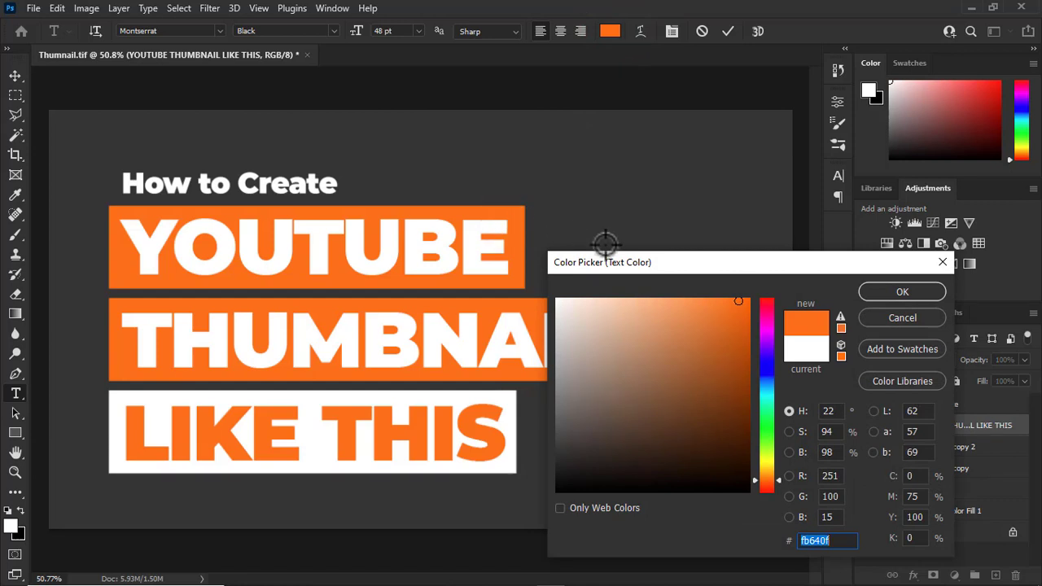
pyautogui.click(889, 294)
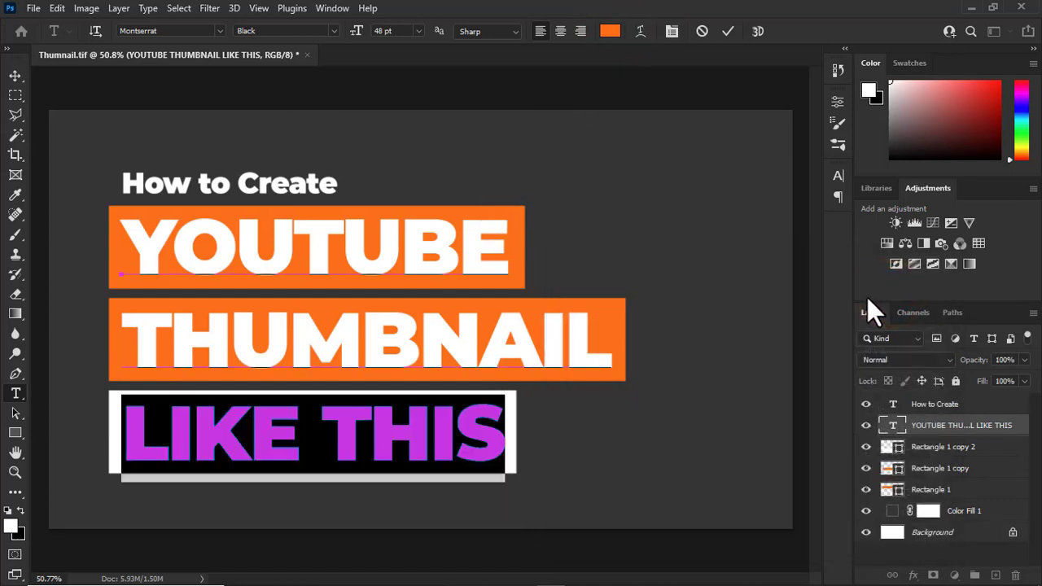
pyautogui.click(993, 440)
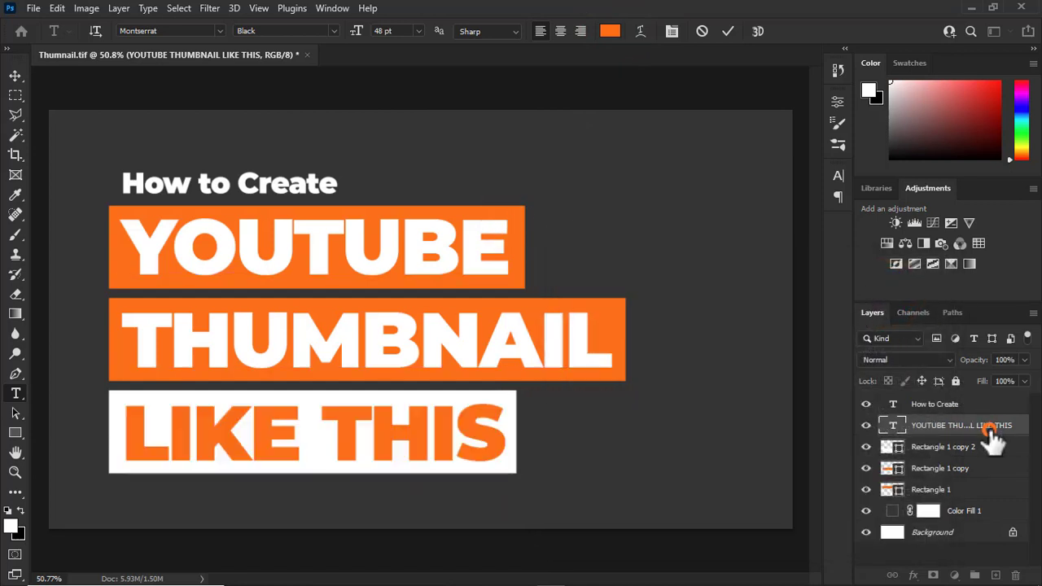
pyautogui.press('v')
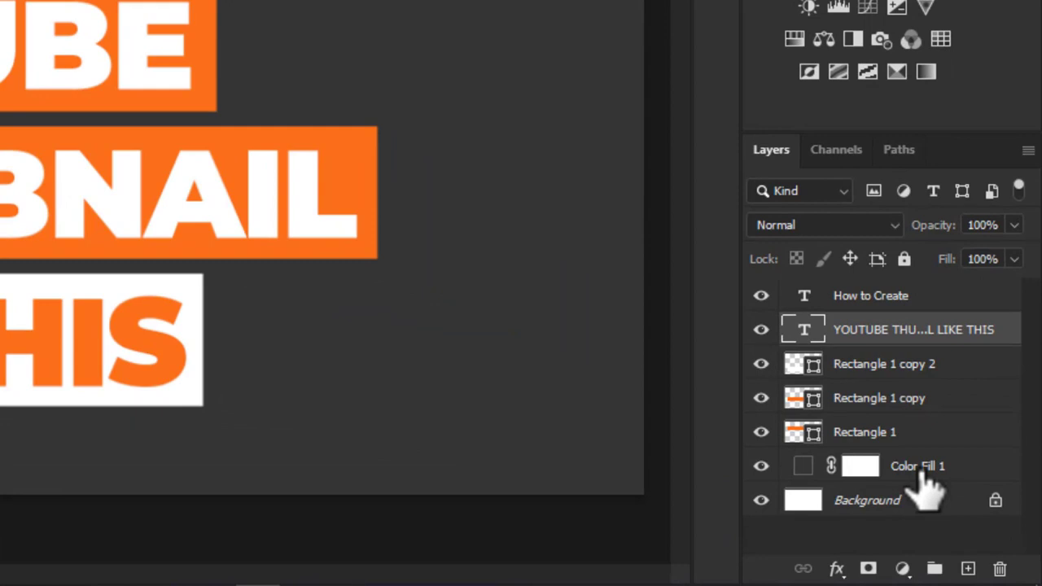
# Add a Gradient fill layer directly above Color Fill 1 using the Orange_05 preset from the Oranges group.
pyautogui.click(984, 512)
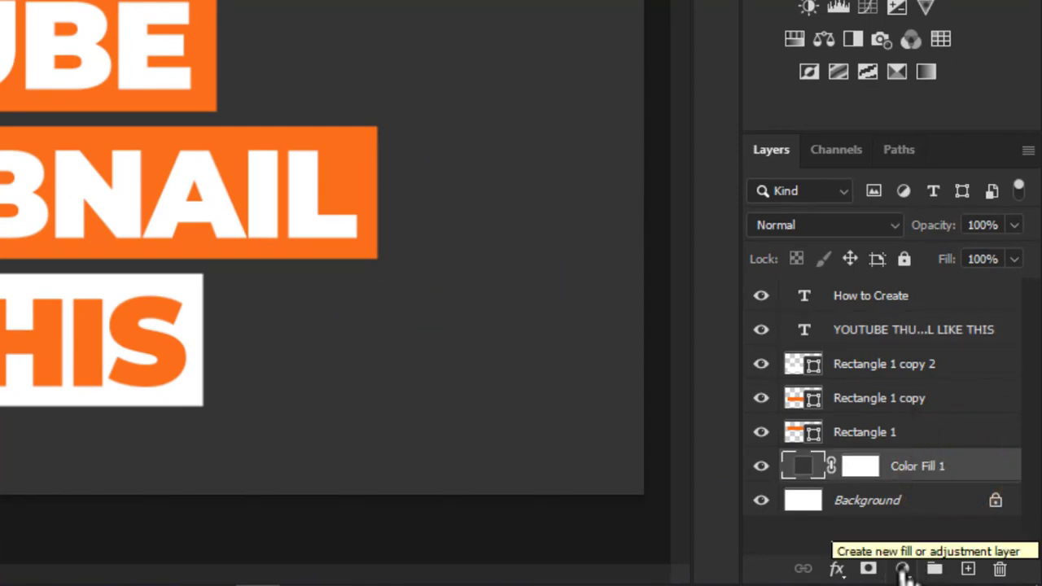
pyautogui.click(903, 570)
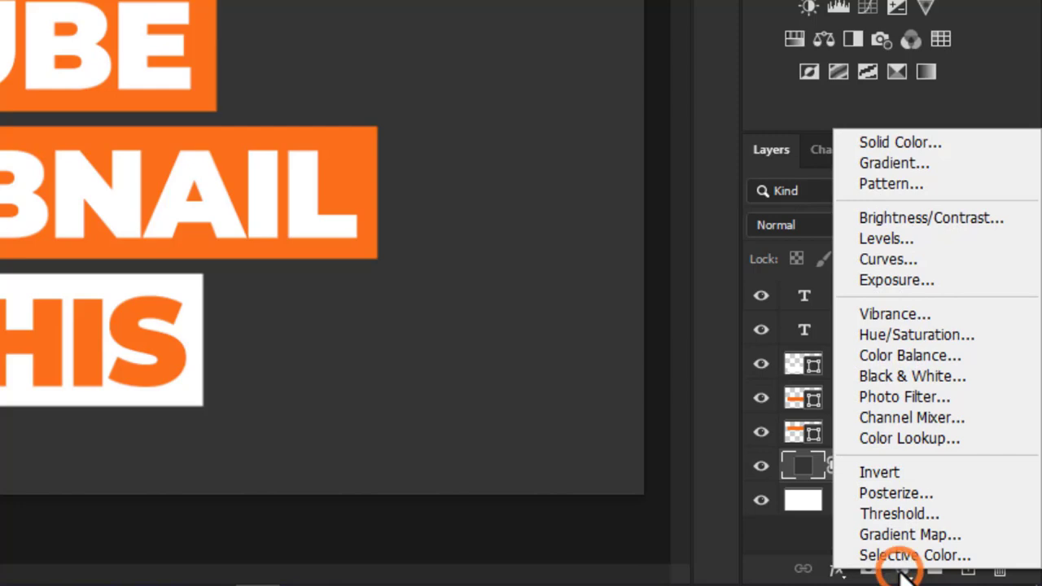
pyautogui.click(886, 163)
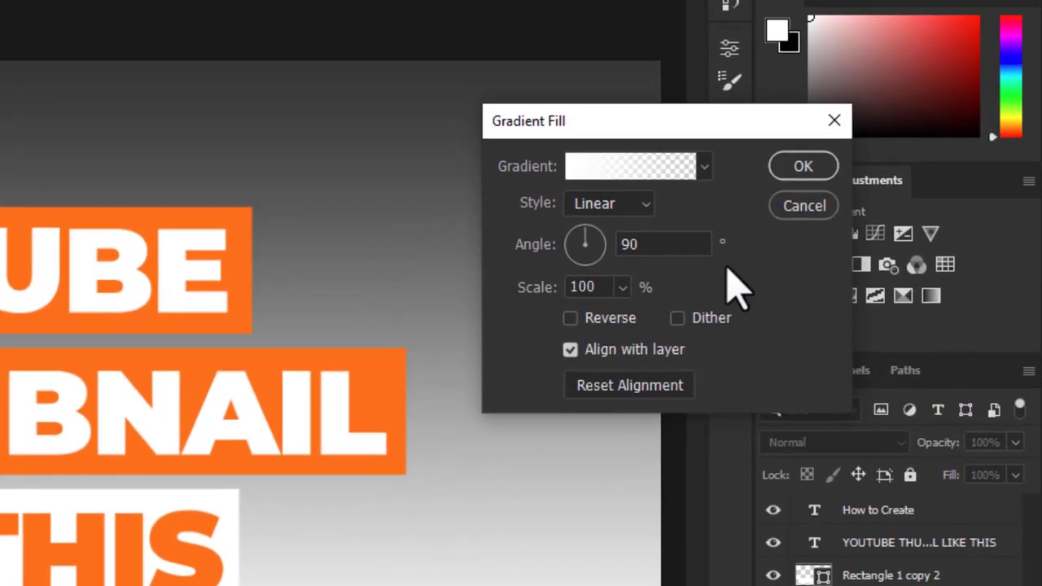
pyautogui.click(611, 169)
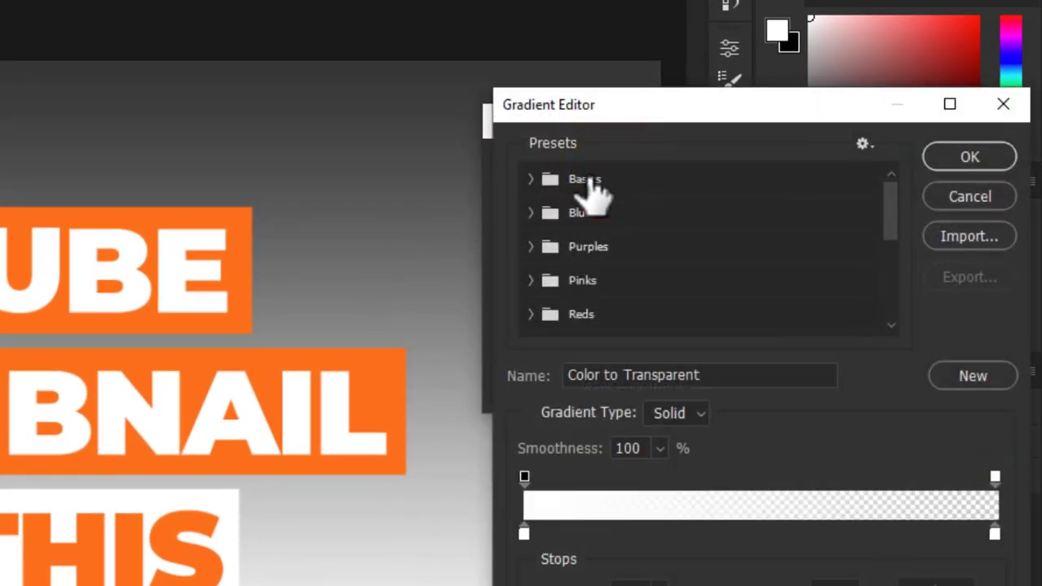
pyautogui.scroll(-1, 588, 194)
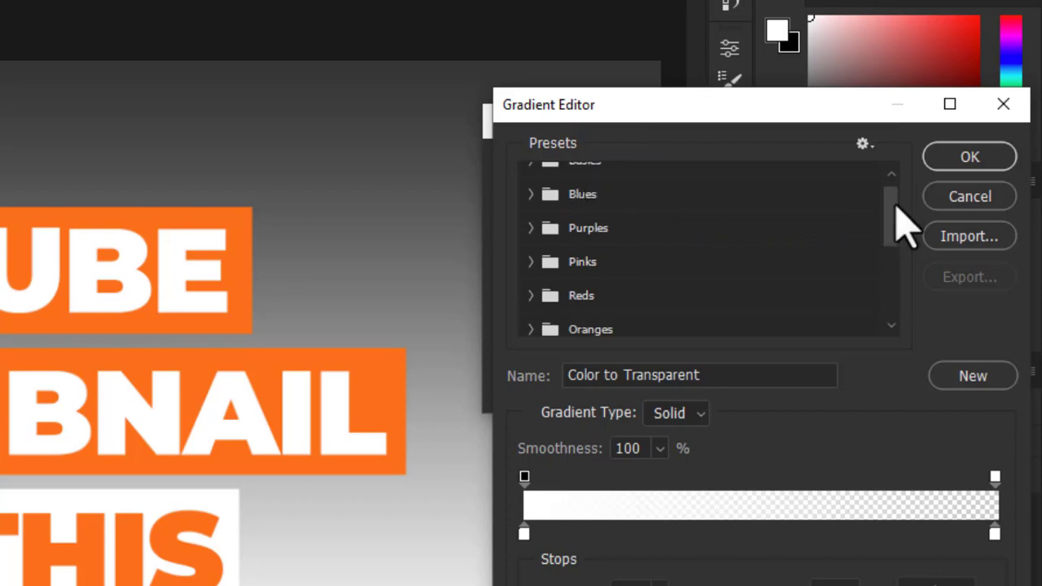
pyautogui.moveTo(895, 204); pyautogui.dragTo(903, 263)
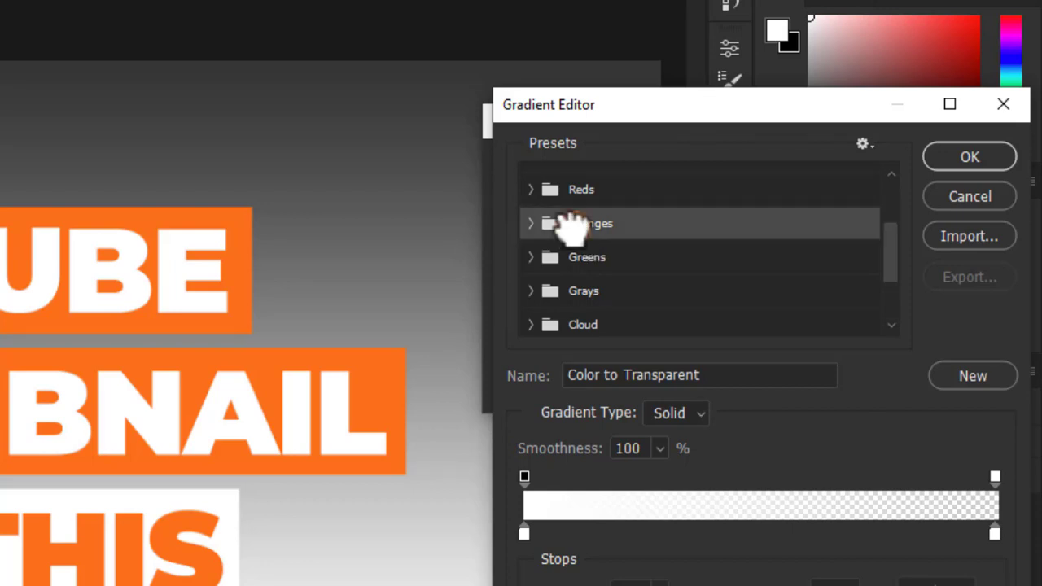
pyautogui.click(537, 228)
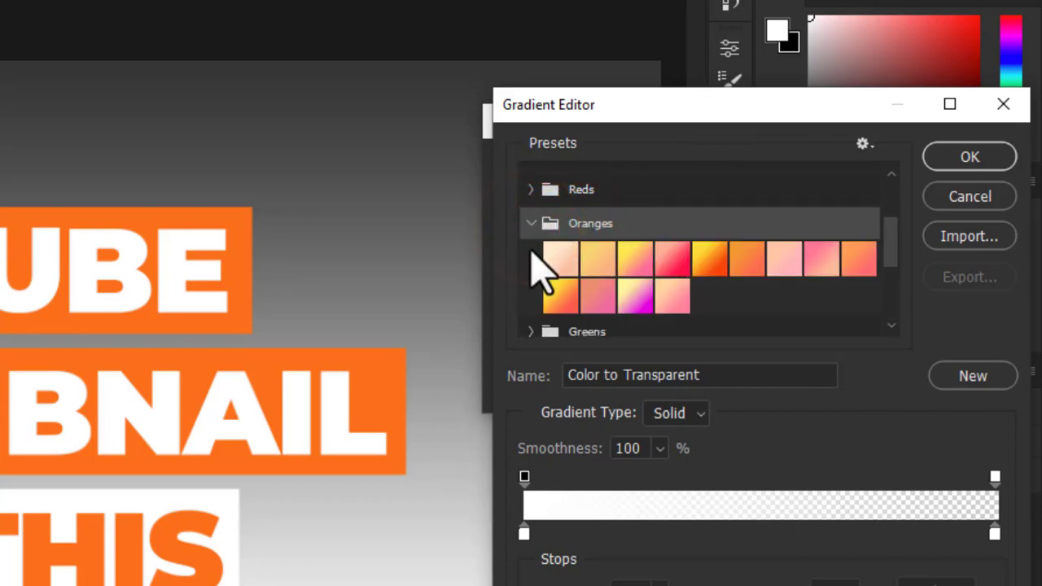
pyautogui.click(704, 256)
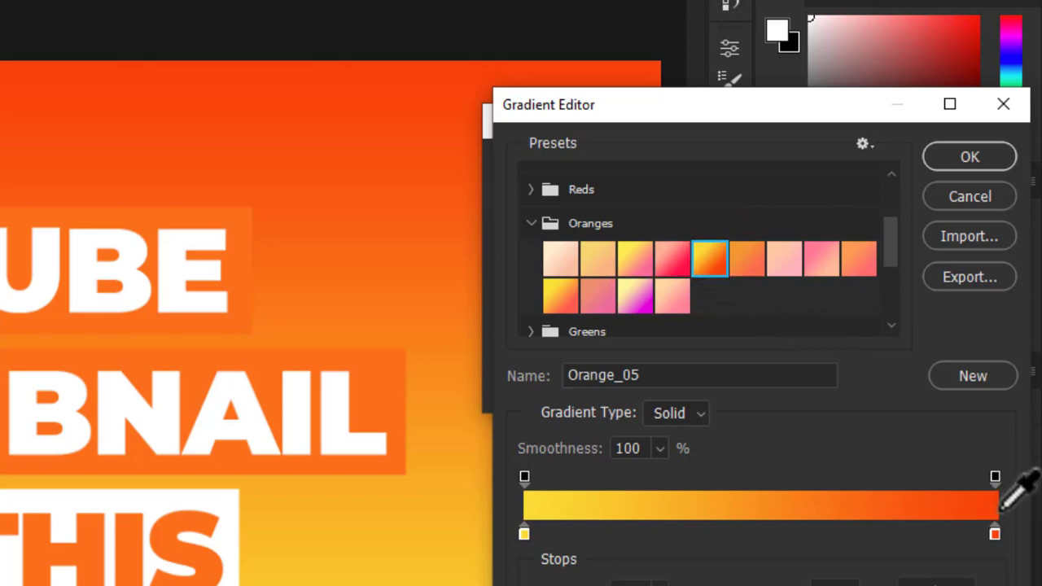
# Recolour the gradient's red-orange end stop at 100% with orange FF6F1E, adjusted to a slightly more saturated shade.
pyautogui.doubleClick(995, 533)
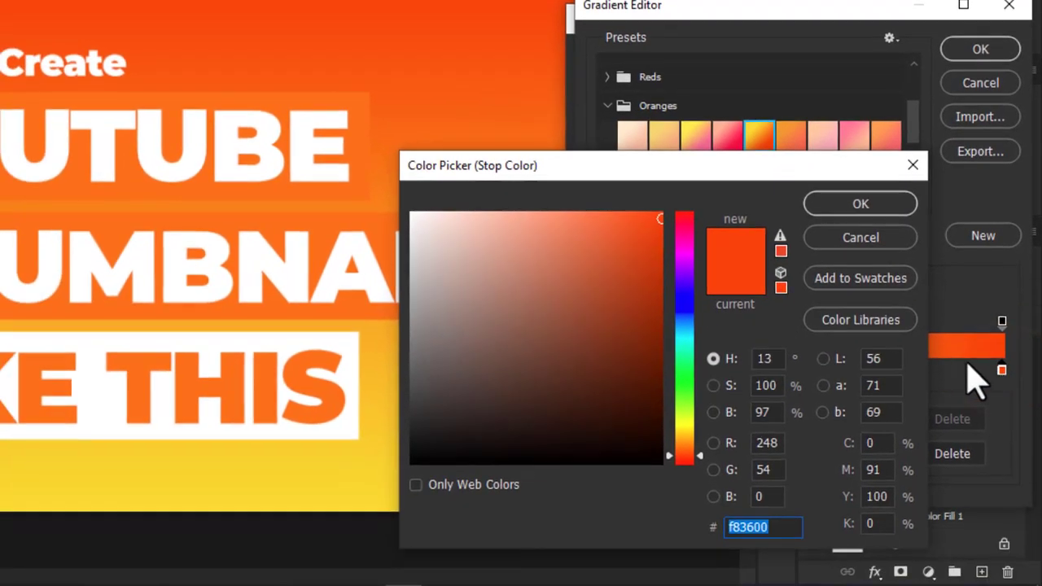
pyautogui.click(924, 425)
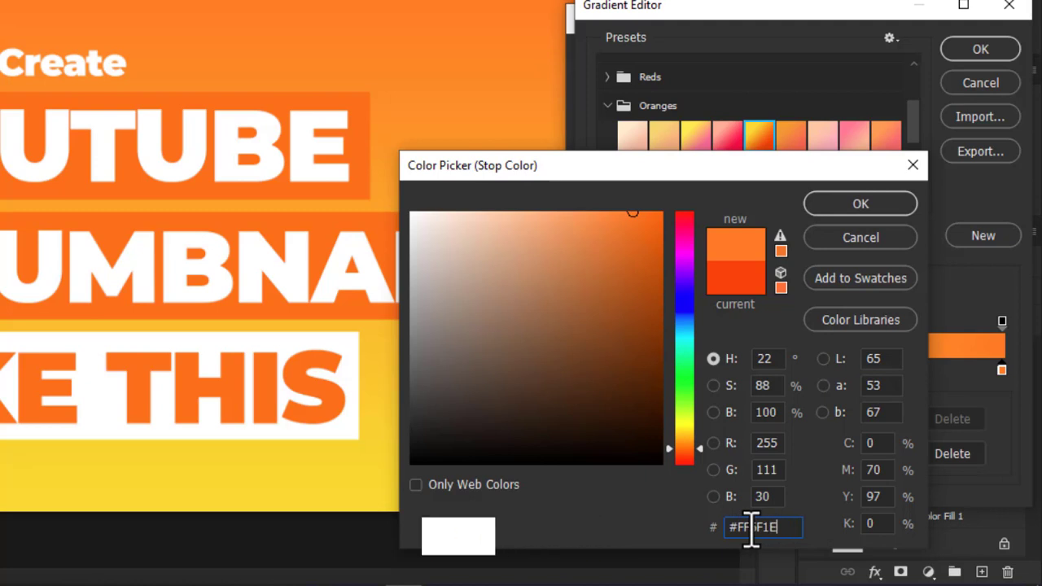
pyautogui.moveTo(632, 212); pyautogui.dragTo(642, 213)
pyautogui.click(856, 205)
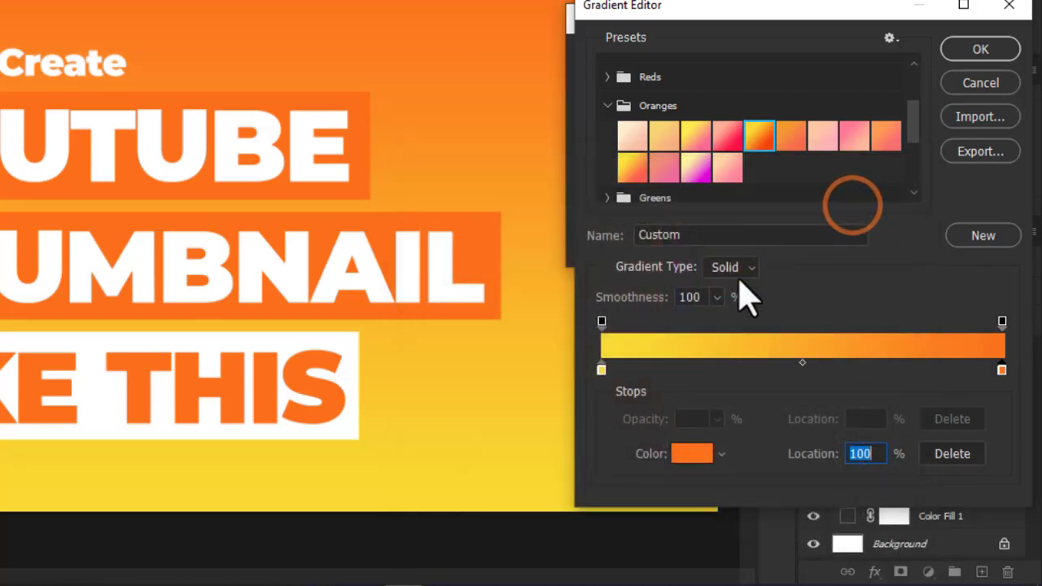
# Recolour the gradient's yellow start stop at 0% with light orange ff981e and accept the edited gradient.
pyautogui.doubleClick(601, 370)
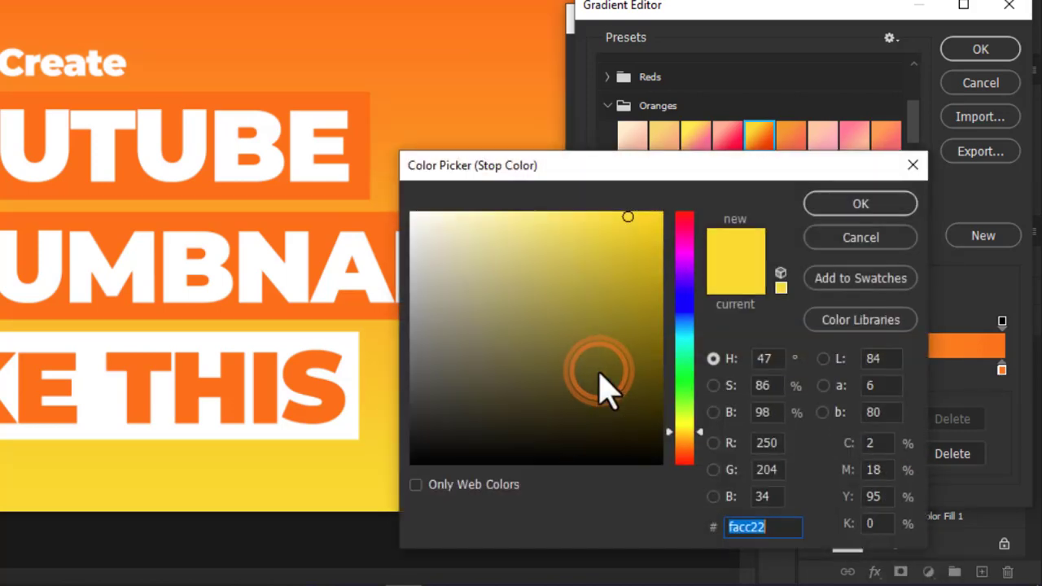
pyautogui.write('#FF6F1E')
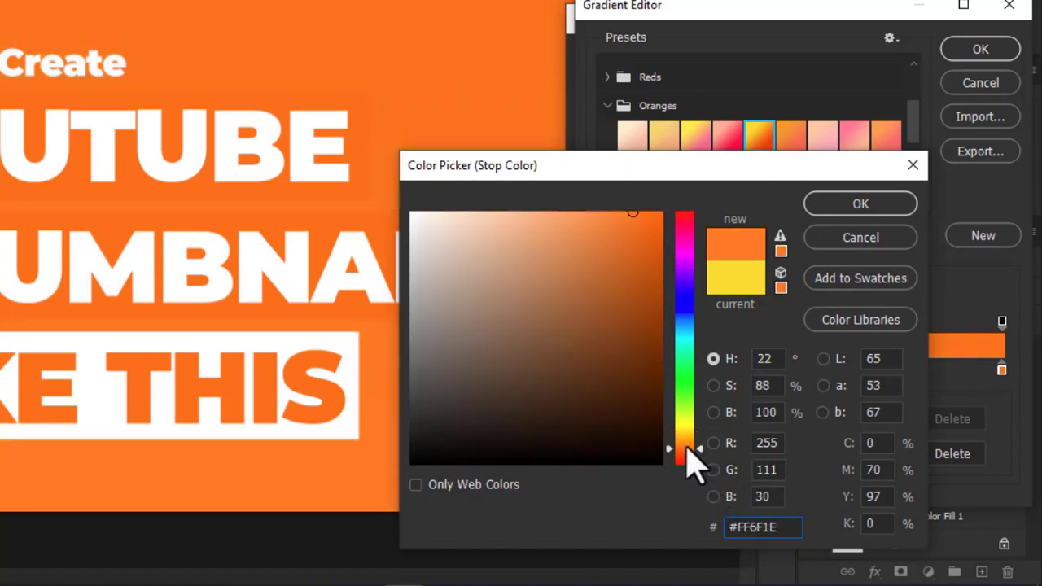
pyautogui.moveTo(687, 449); pyautogui.dragTo(685, 443)
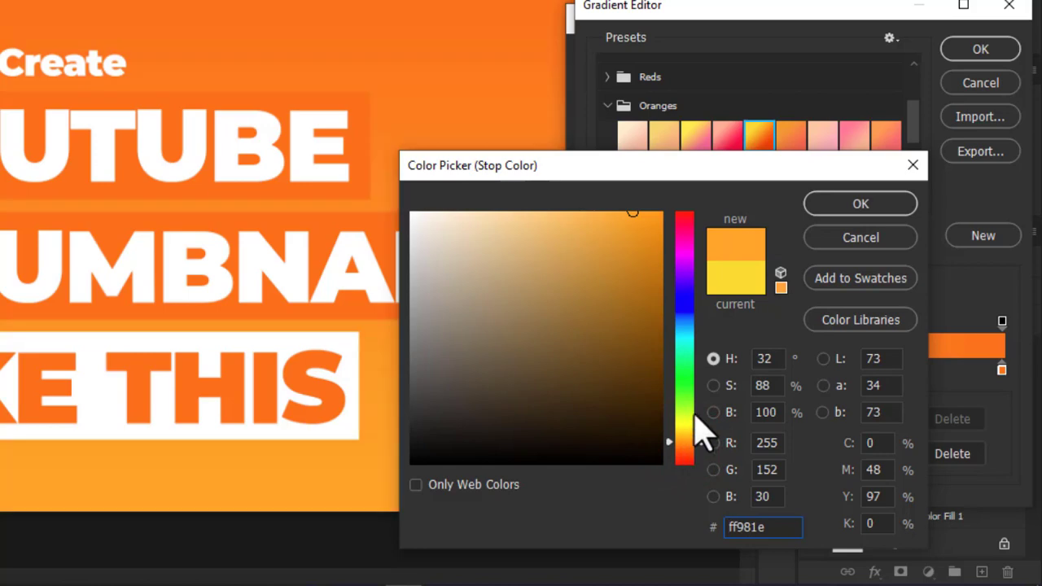
pyautogui.click(827, 205)
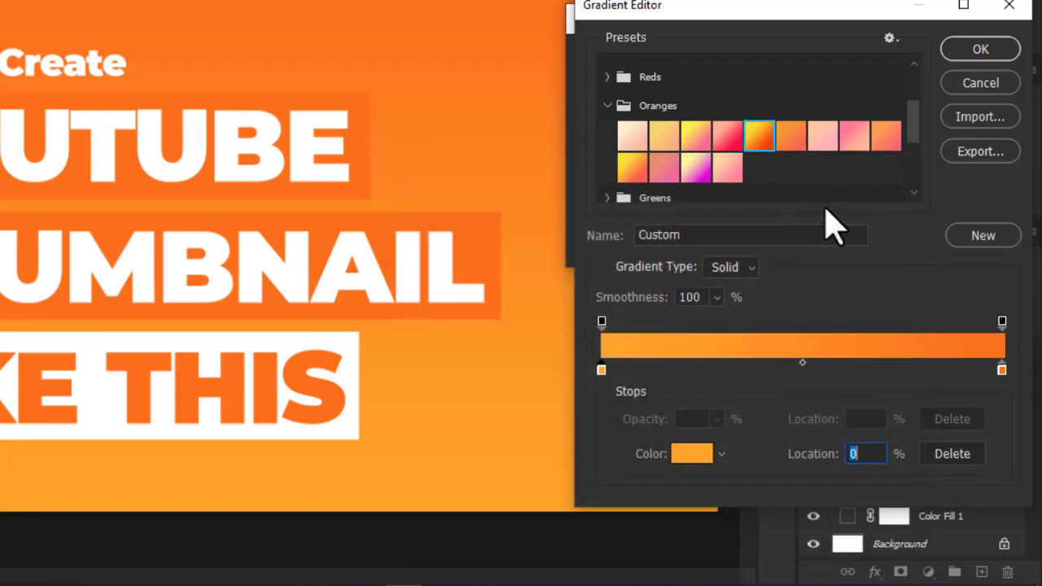
pyautogui.click(981, 50)
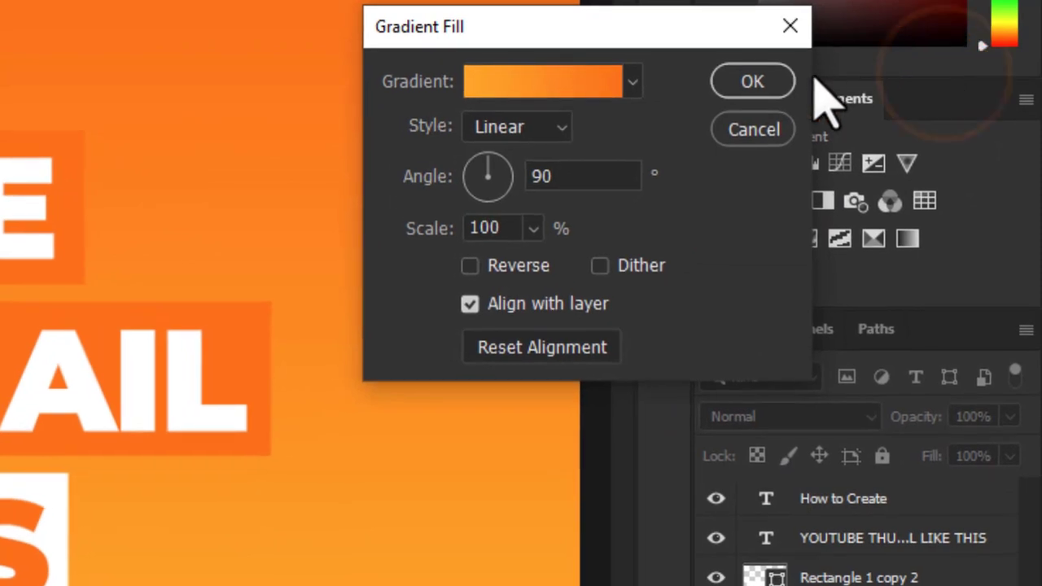
# Make the gradient fill Radial at 144% scale and move its bright centre to the left part of the canvas, behind the text.
pyautogui.click(565, 123)
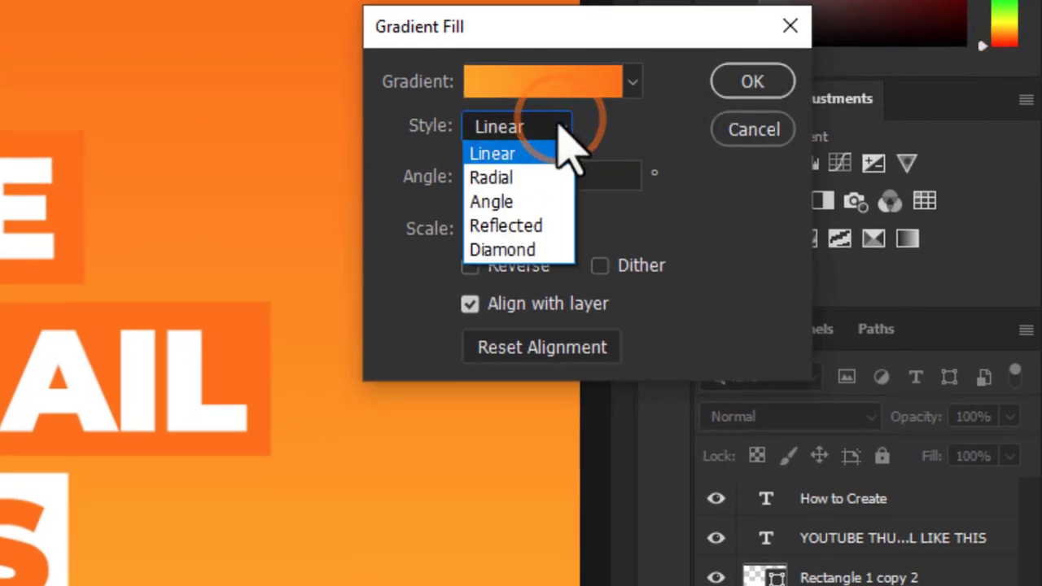
pyautogui.click(525, 177)
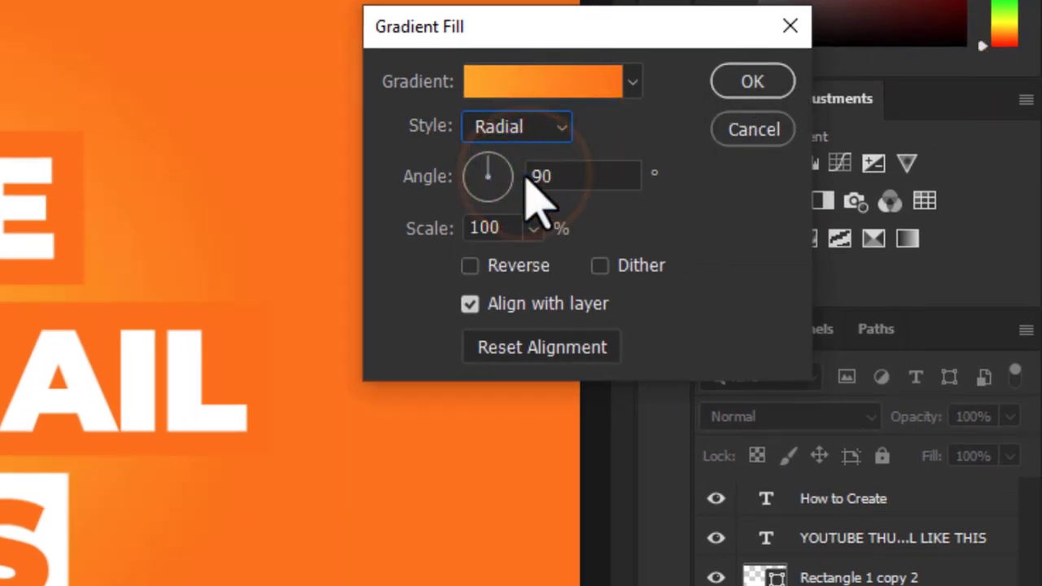
pyautogui.click(533, 229)
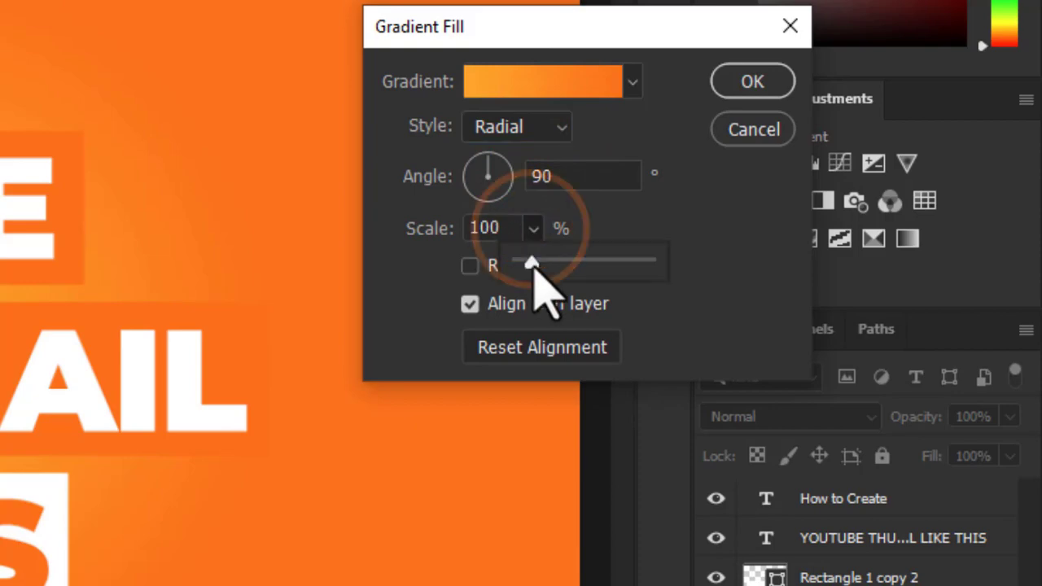
pyautogui.moveTo(528, 265); pyautogui.dragTo(262, 231)
pyautogui.click(530, 290)
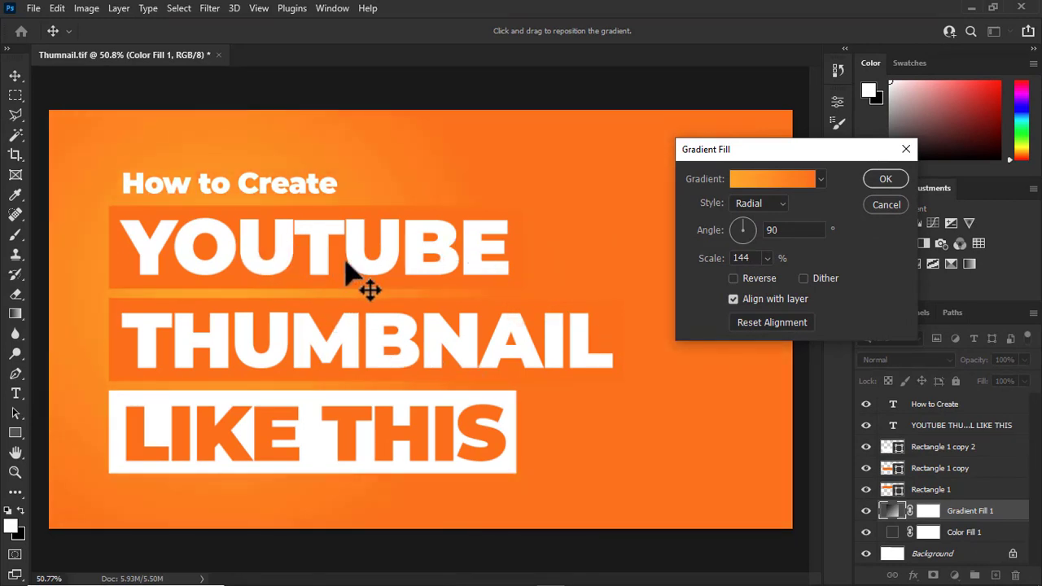
pyautogui.moveTo(346, 269); pyautogui.dragTo(330, 297)
pyautogui.click(892, 175)
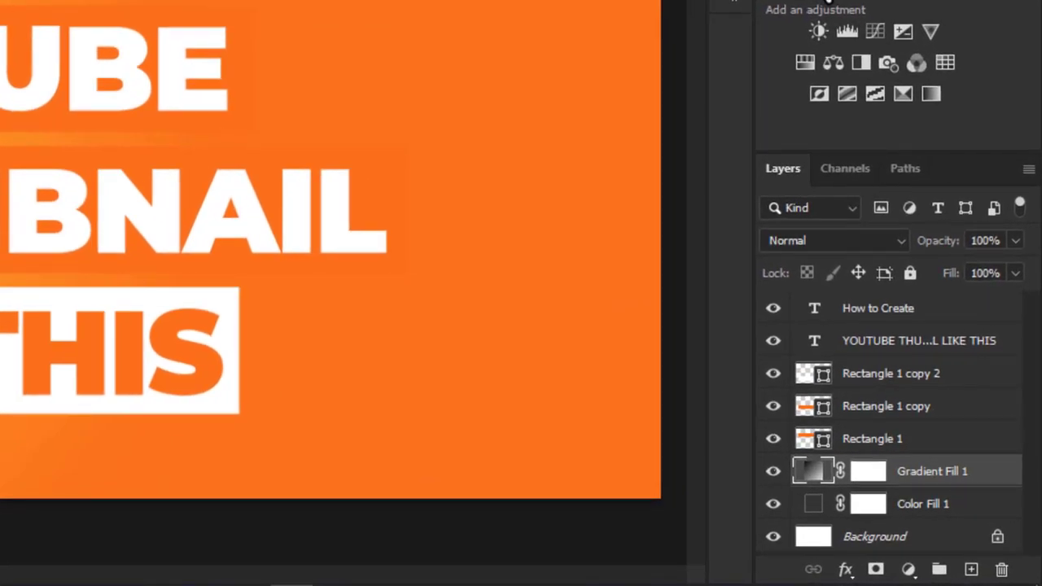
# Convert both text layers and the three rectangle layers together into one smart object.
pyautogui.click(904, 309)
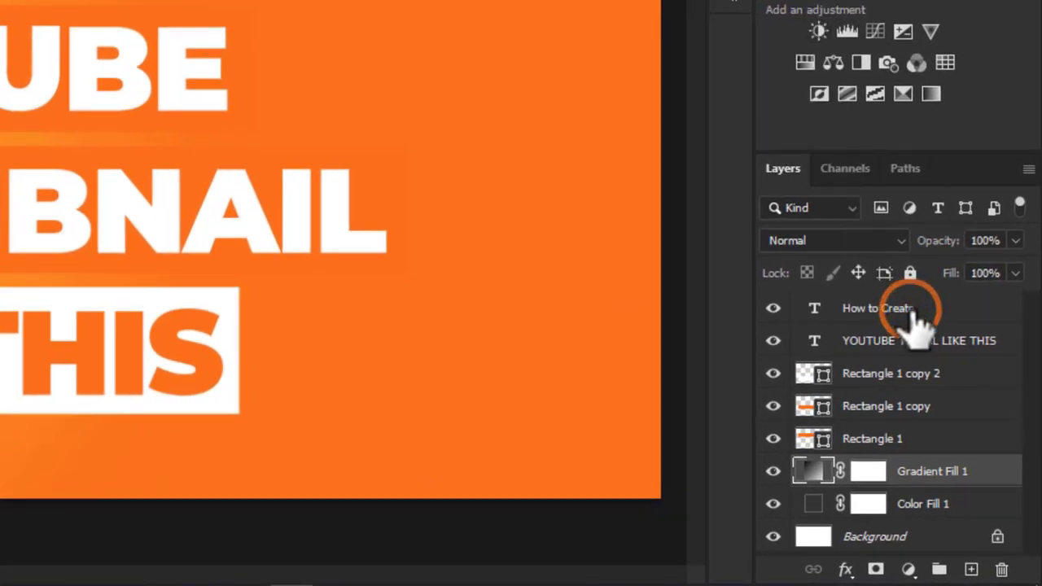
pyautogui.keyDown('shift'); pyautogui.click(908, 440); pyautogui.keyUp('shift')
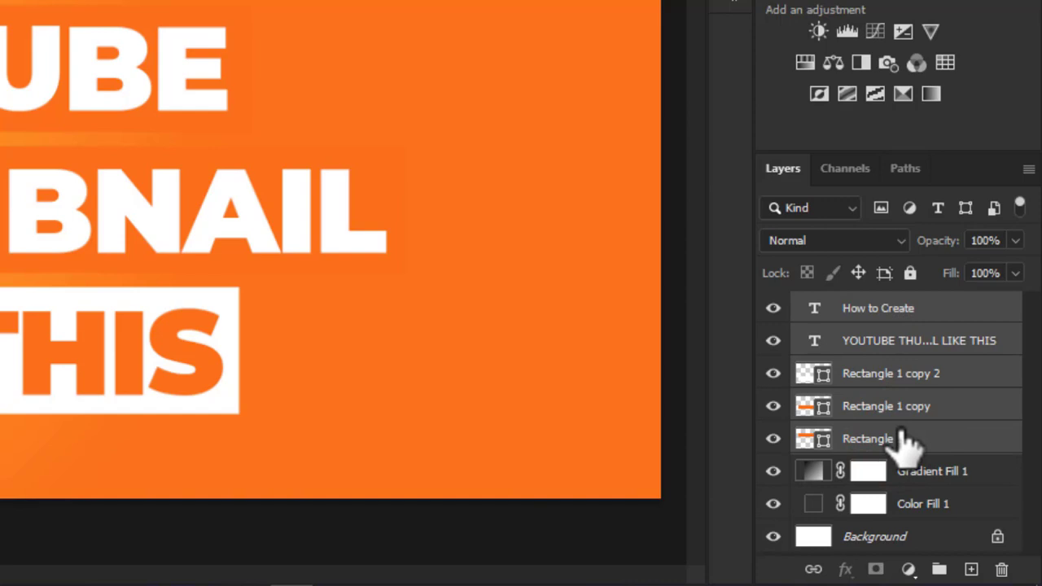
pyautogui.rightClick(951, 447)
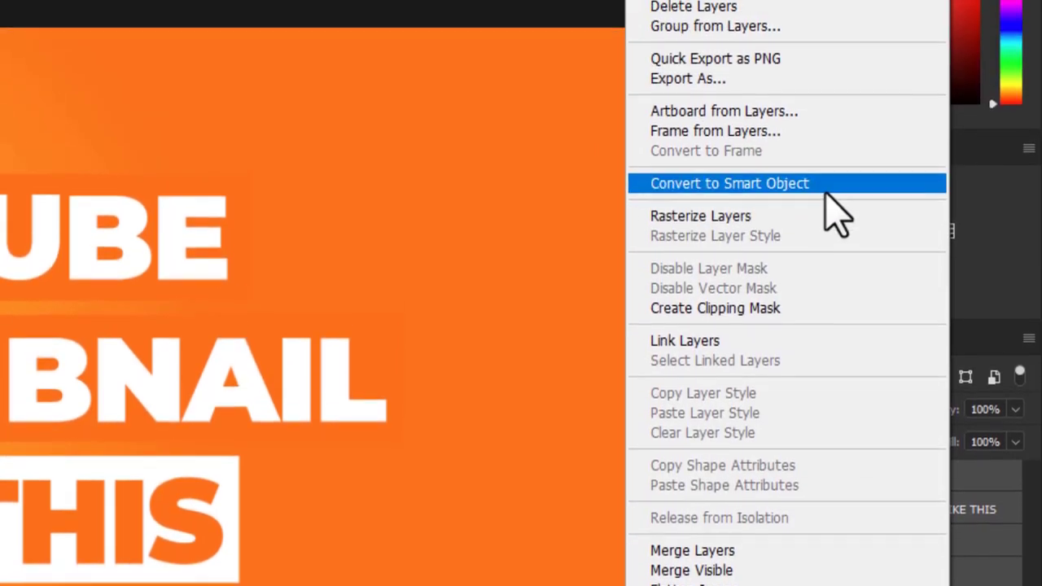
pyautogui.click(828, 191)
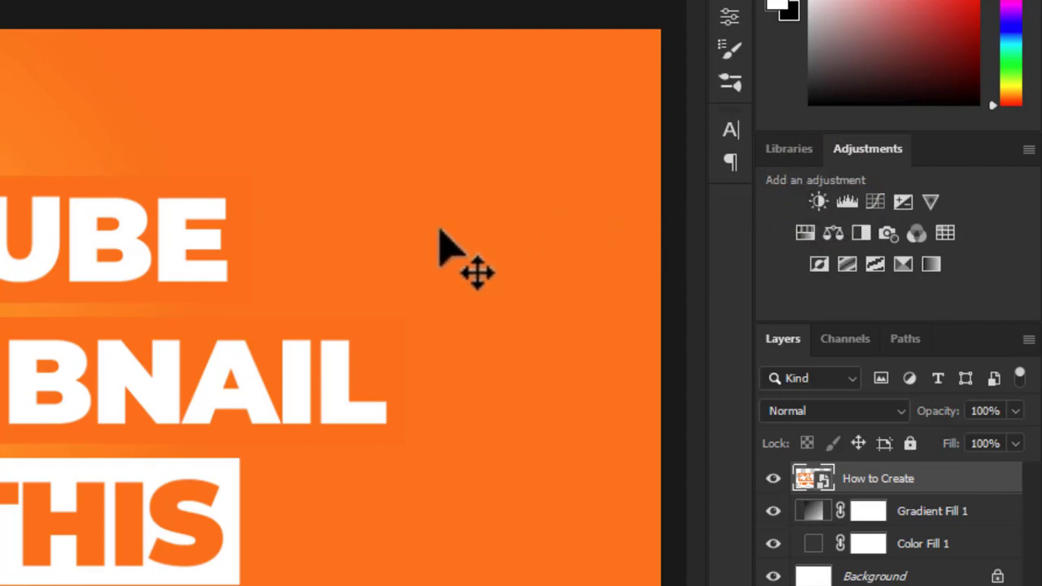
# Apply a Perspective transform to the smart object, widening its lower edge to about 126.57% width, and centre it on the canvas at 960, 540 px.
pyautogui.hotkey('ctrl', 't')
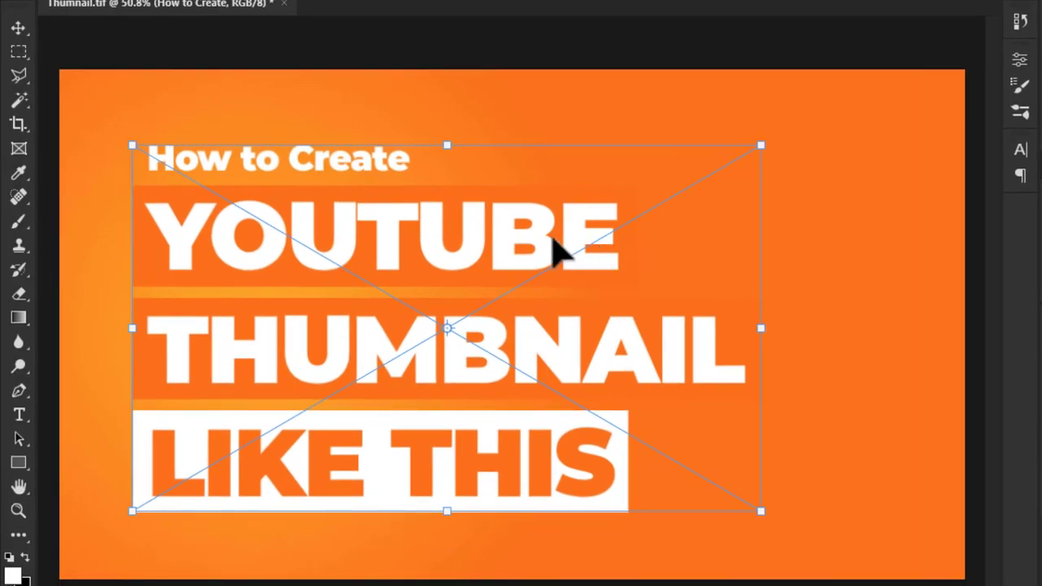
pyautogui.rightClick(554, 253)
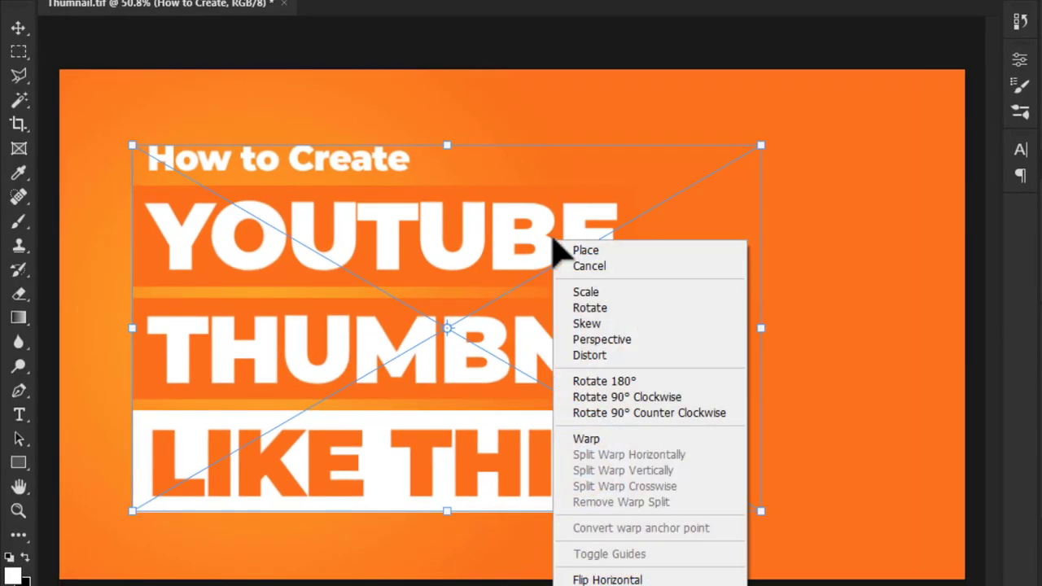
pyautogui.click(624, 339)
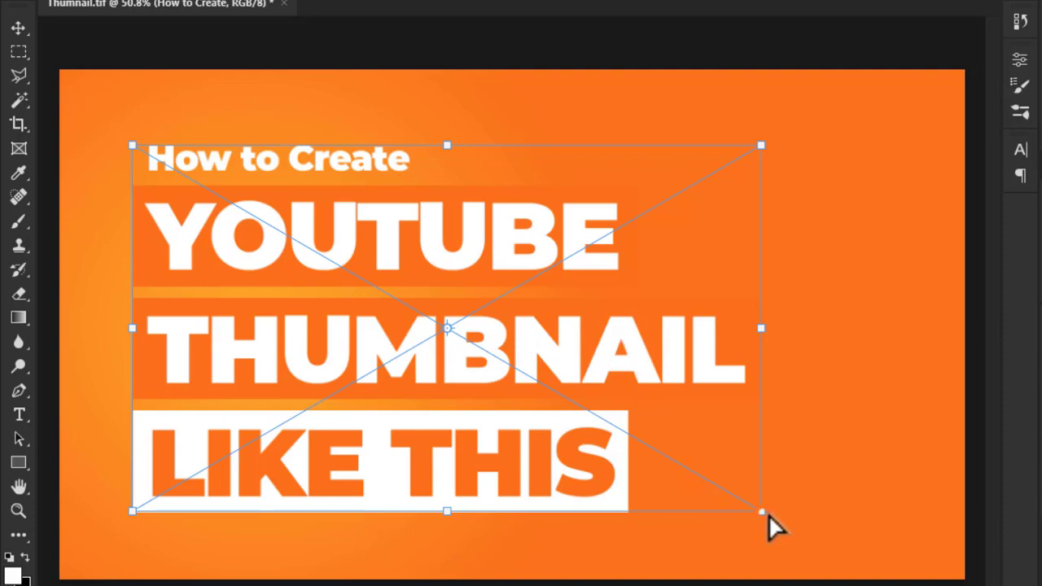
pyautogui.moveTo(763, 514); pyautogui.dragTo(849, 516)
pyautogui.moveTo(526, 326); pyautogui.dragTo(567, 332)
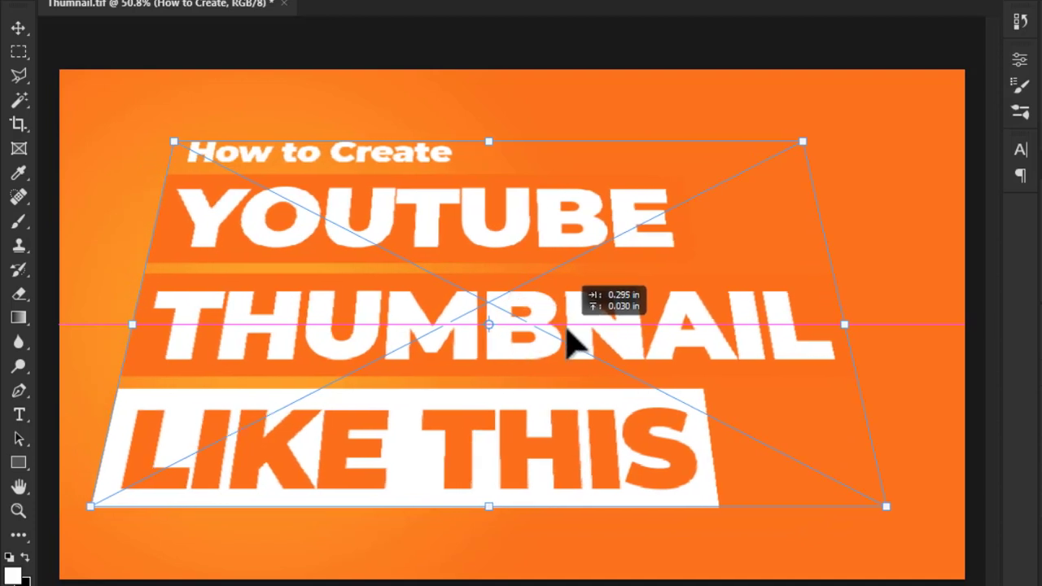
pyautogui.moveTo(568, 332); pyautogui.dragTo(586, 330)
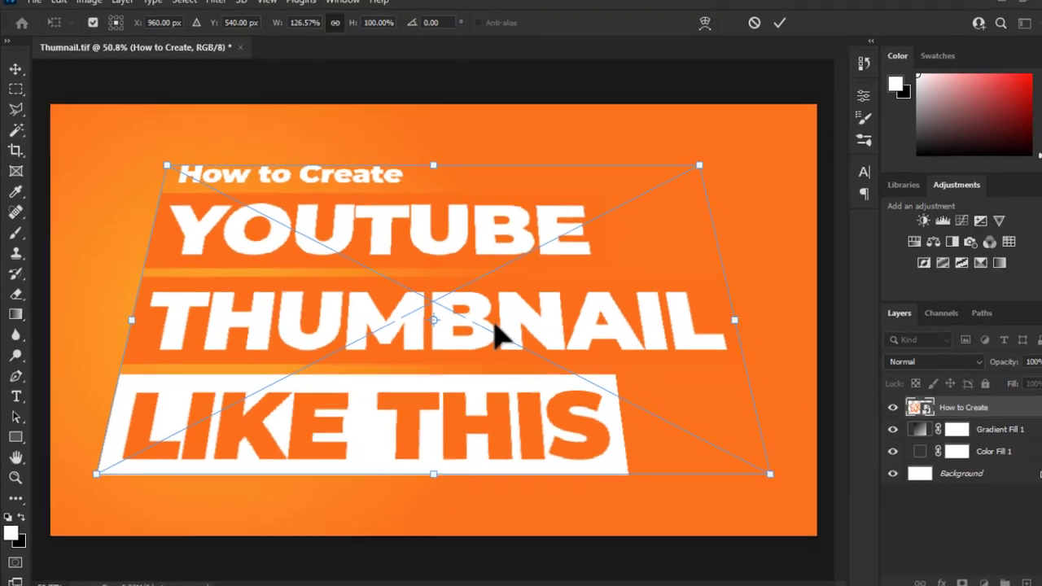
pyautogui.click(754, 31)
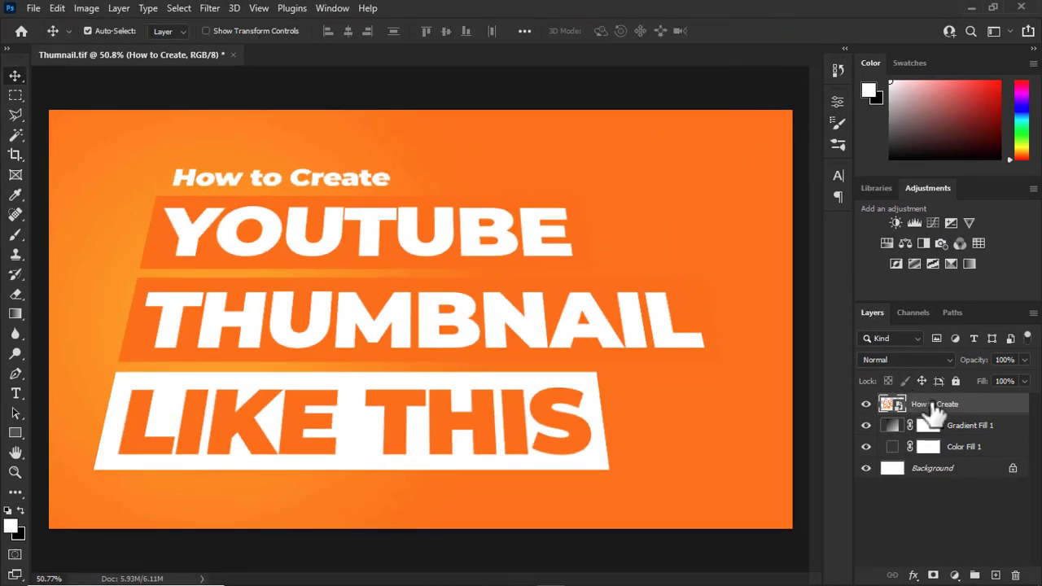
# Add a Drop Shadow to the How to Create smart object and colour it dark brown 4a1201, starting from the background's orange.
pyautogui.doubleClick(1010, 411)
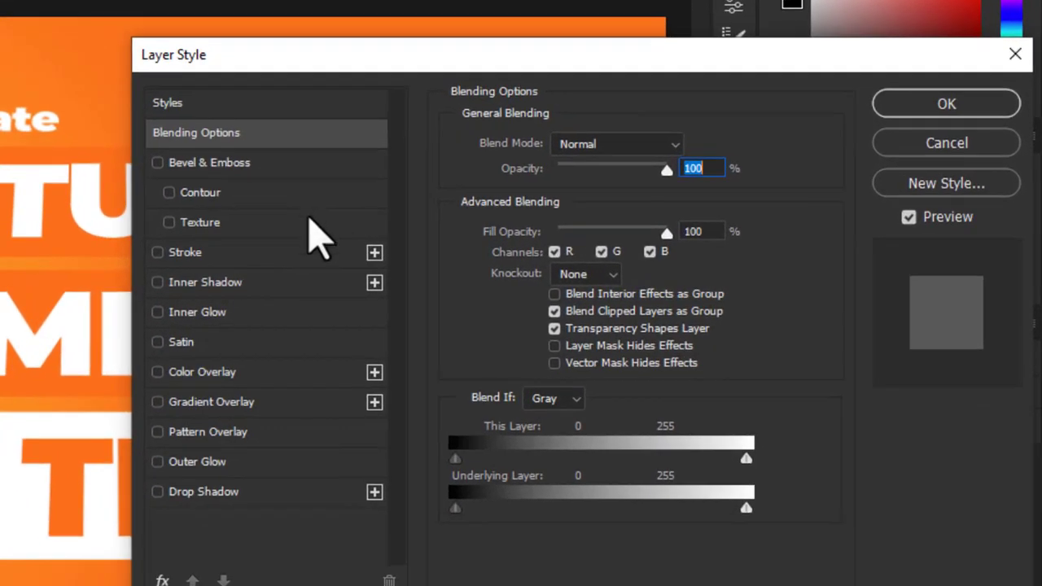
pyautogui.click(274, 492)
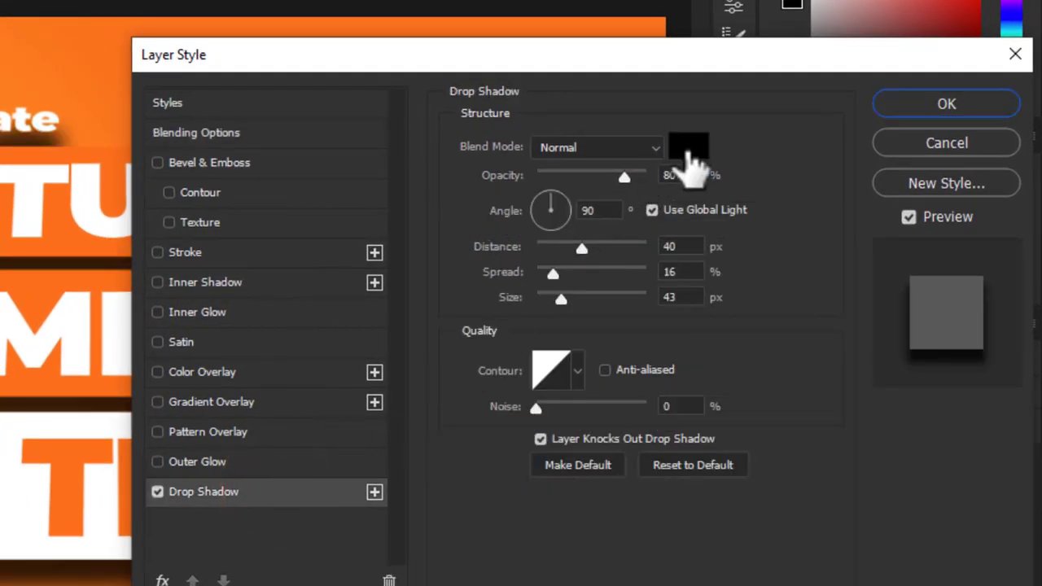
pyautogui.moveTo(382, 57); pyautogui.dragTo(507, 67)
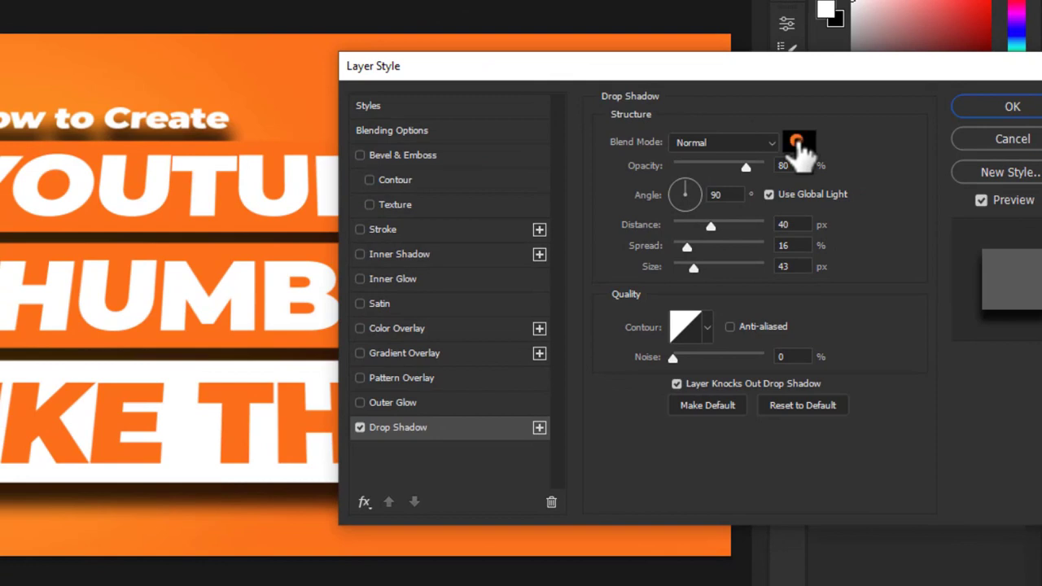
pyautogui.click(798, 144)
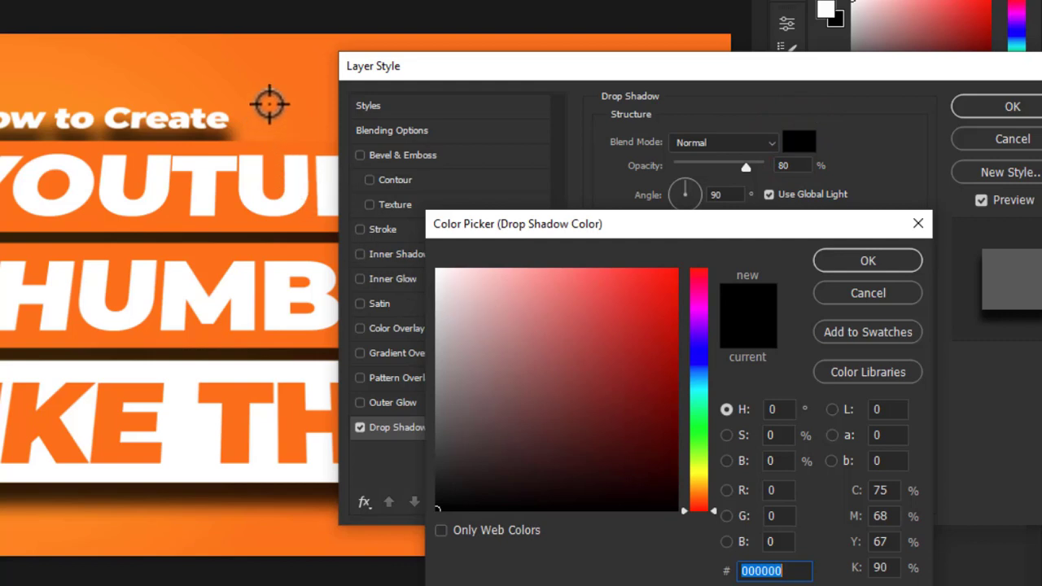
pyautogui.click(281, 114)
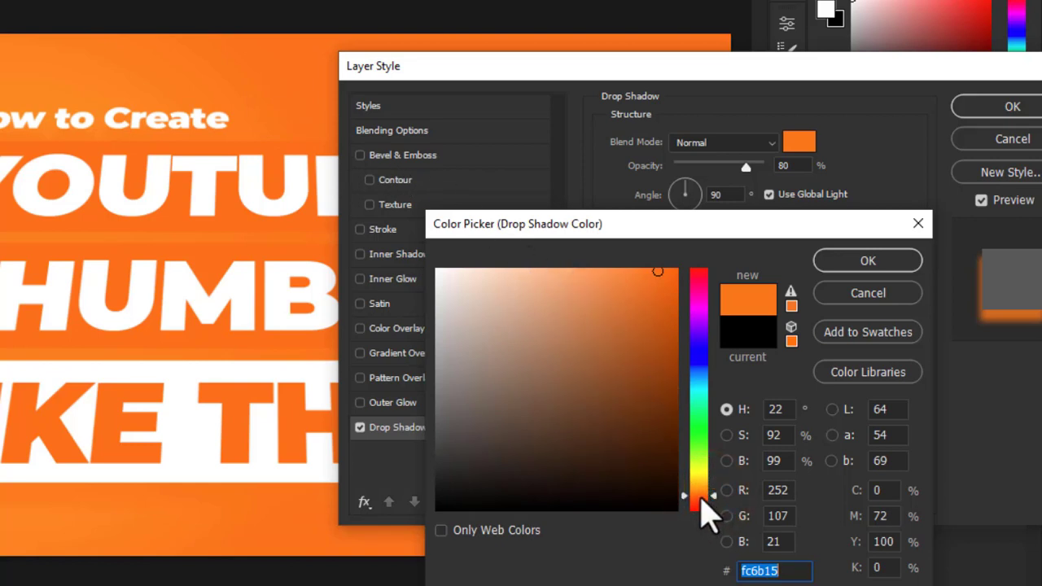
pyautogui.moveTo(701, 499); pyautogui.dragTo(701, 505)
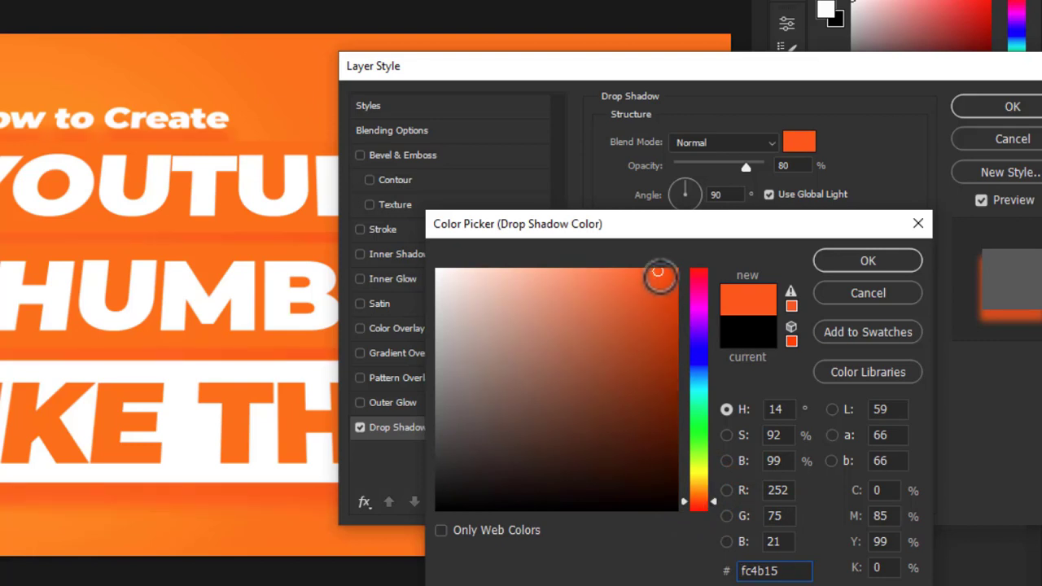
pyautogui.moveTo(658, 276)
pyautogui.mouseDown()
pyautogui.moveTo(679, 339)
pyautogui.moveTo(672, 414)
pyautogui.mouseUp()
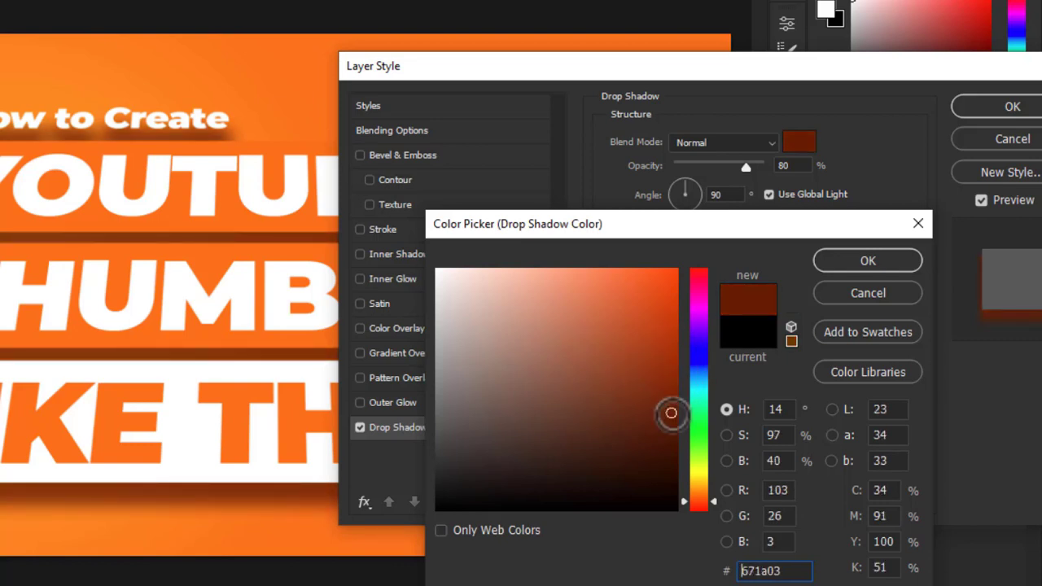
pyautogui.moveTo(671, 416); pyautogui.dragTo(674, 440)
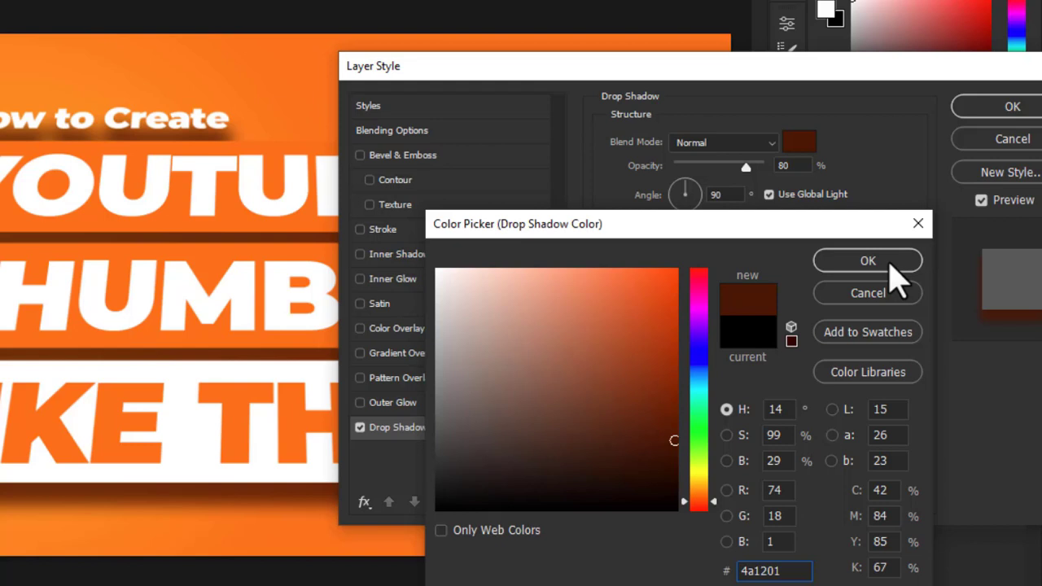
pyautogui.click(896, 260)
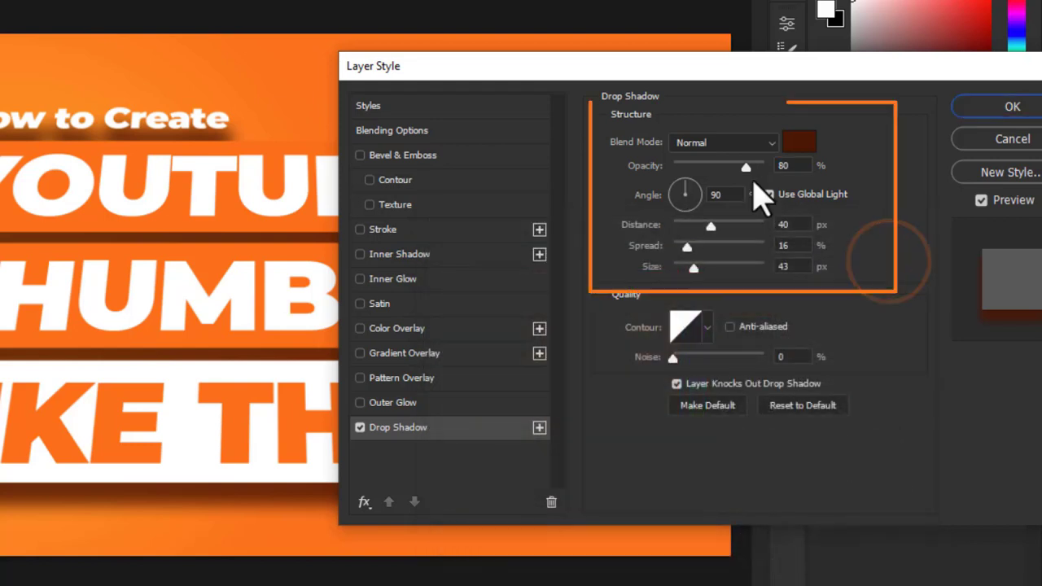
# Set the drop shadow's opacity to 75%, size to 32 px and spread to 5%.
pyautogui.moveTo(746, 169); pyautogui.dragTo(741, 170)
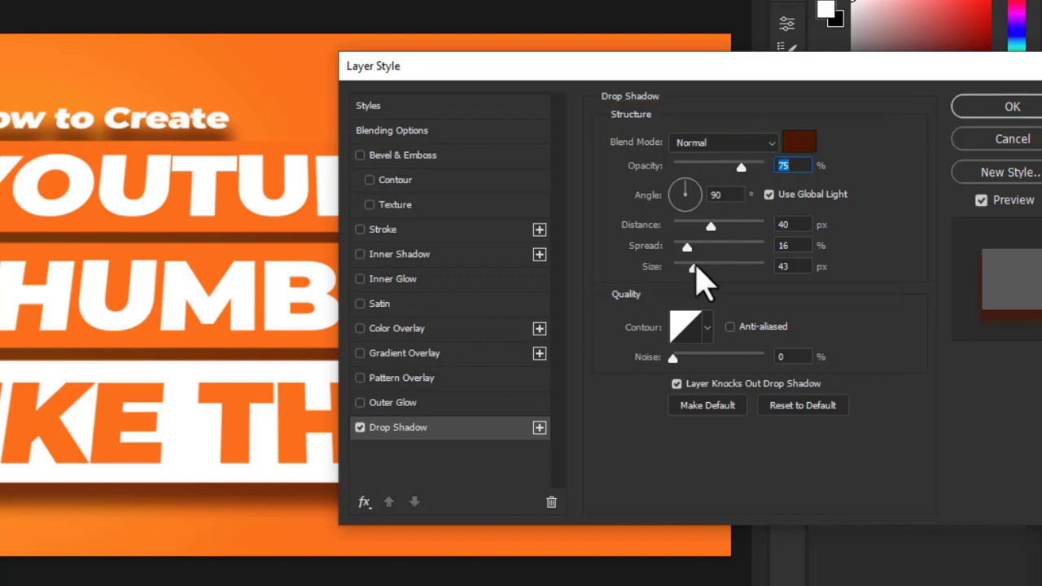
pyautogui.moveTo(692, 270); pyautogui.dragTo(679, 249)
pyautogui.click(690, 270)
pyautogui.click(677, 246)
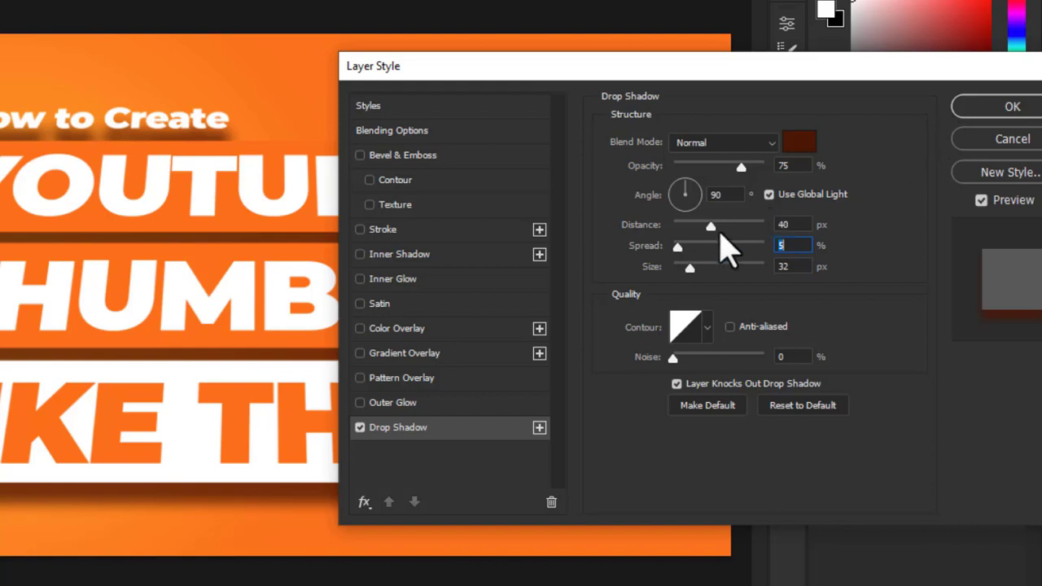
# Set the drop shadow's angle to 130° and apply the layer style.
pyautogui.moveTo(575, 75); pyautogui.dragTo(730, 72)
pyautogui.moveTo(855, 179); pyautogui.dragTo(846, 181)
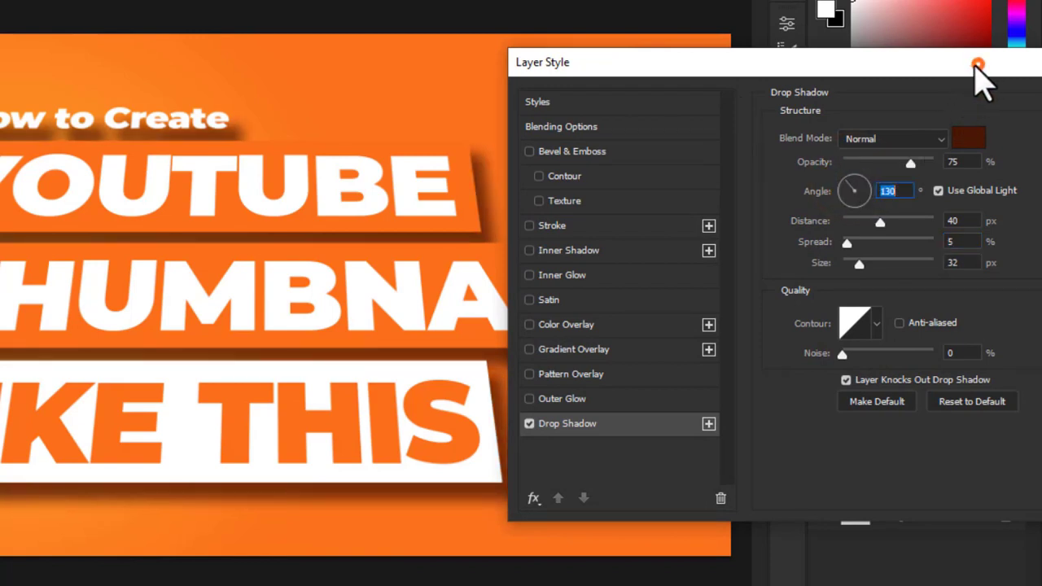
pyautogui.moveTo(977, 65); pyautogui.dragTo(768, 72)
pyautogui.click(947, 111)
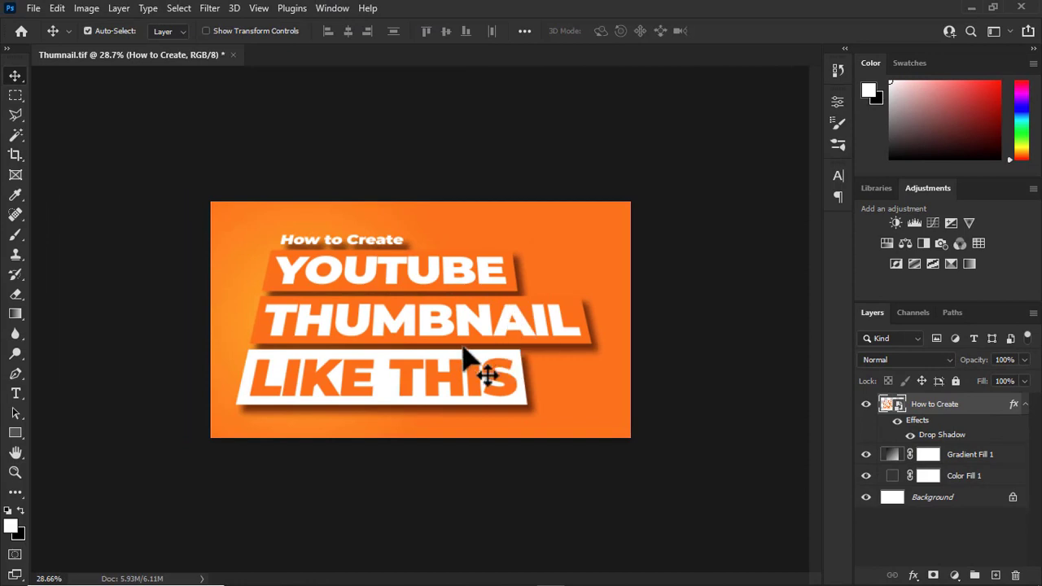
pyautogui.scroll(5, 471, 359)
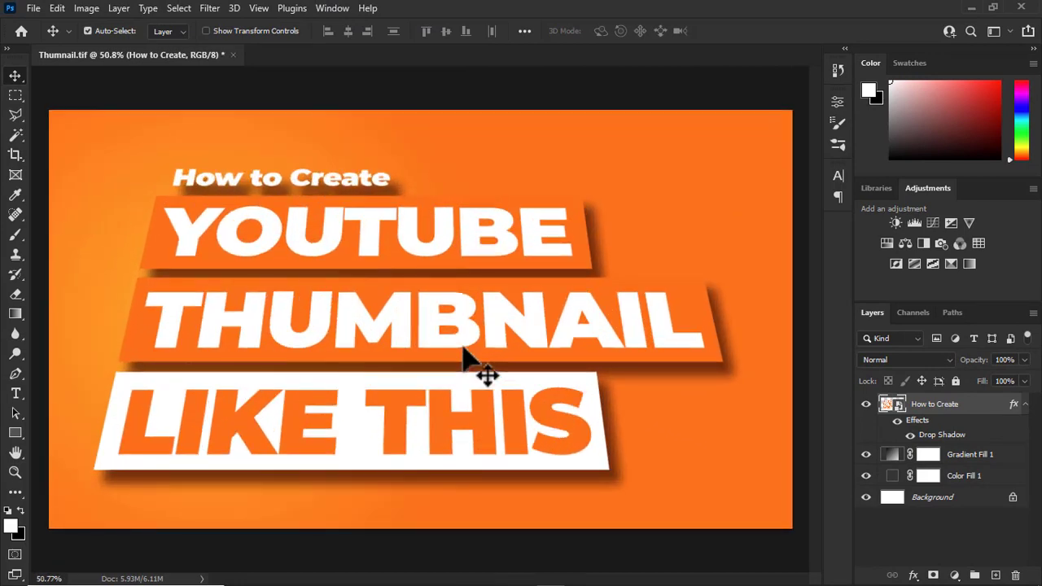
pyautogui.scroll(-2, 471, 358)
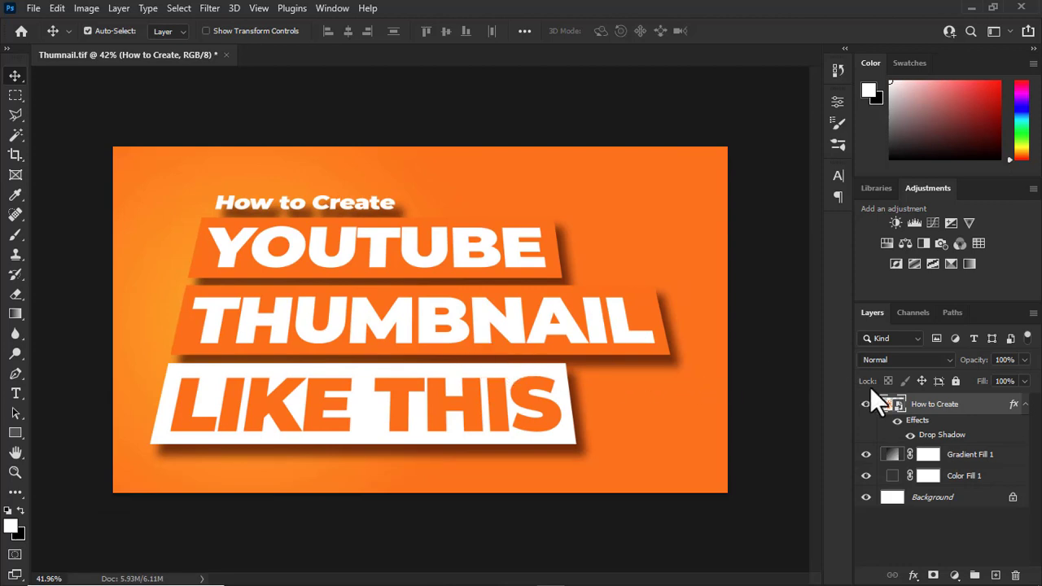
# Open the How to Create smart object's contents and recolour the rectangle behind YOUTUBE to near-black 101010.
pyautogui.doubleClick(894, 405)
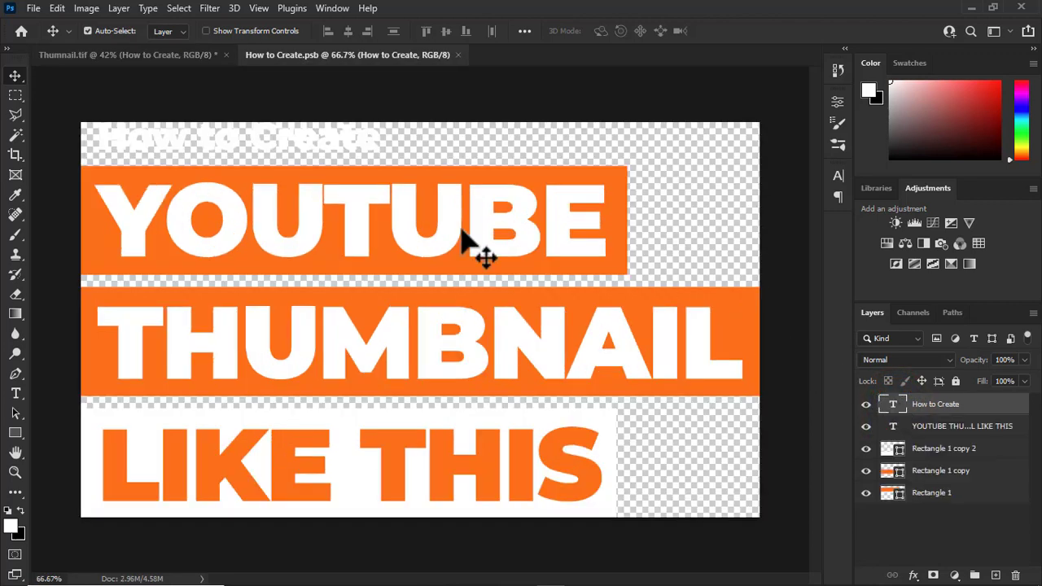
pyautogui.click(623, 254)
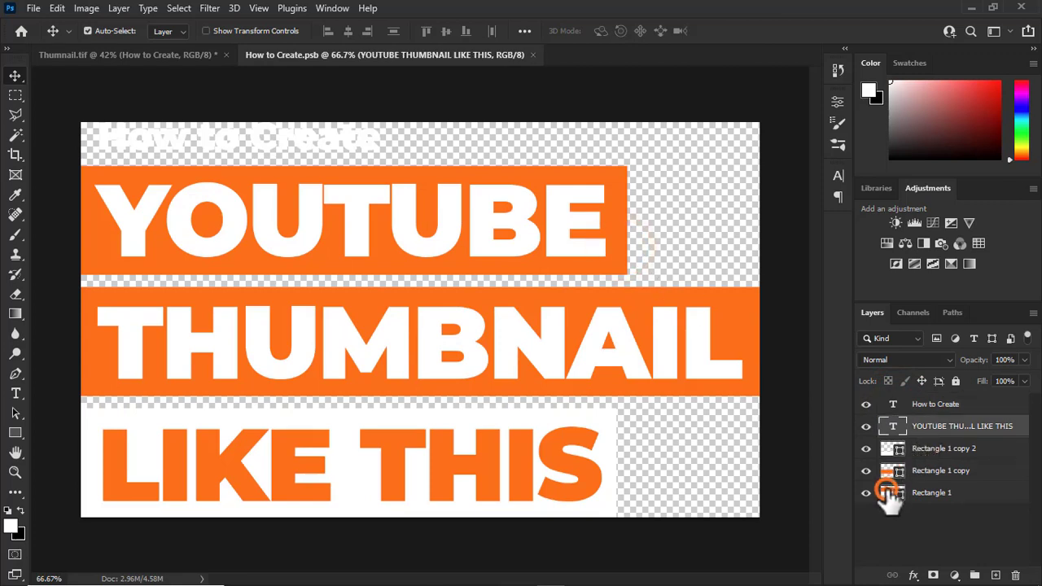
pyautogui.doubleClick(888, 492)
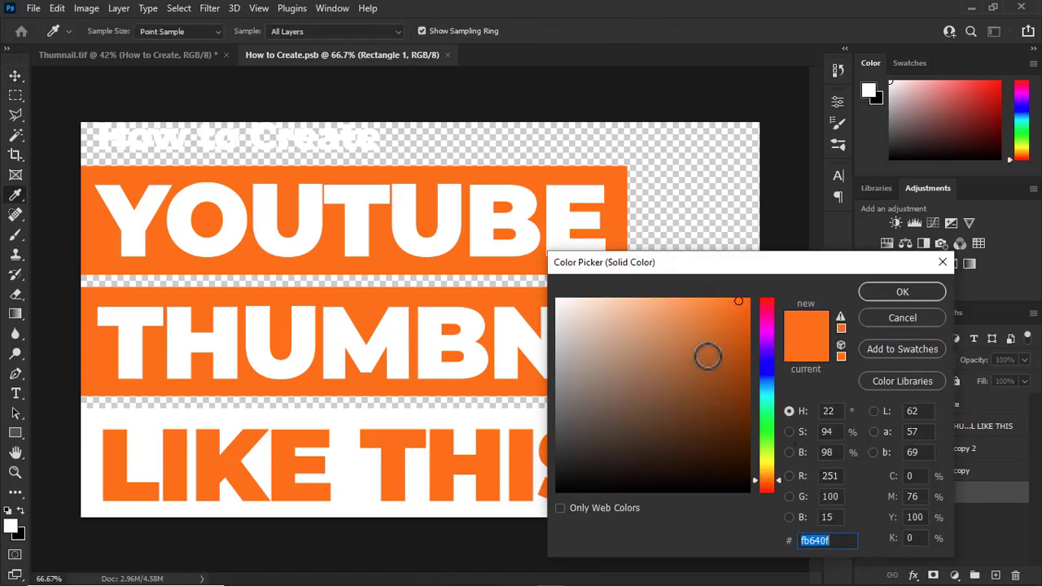
pyautogui.moveTo(637, 387); pyautogui.dragTo(530, 481)
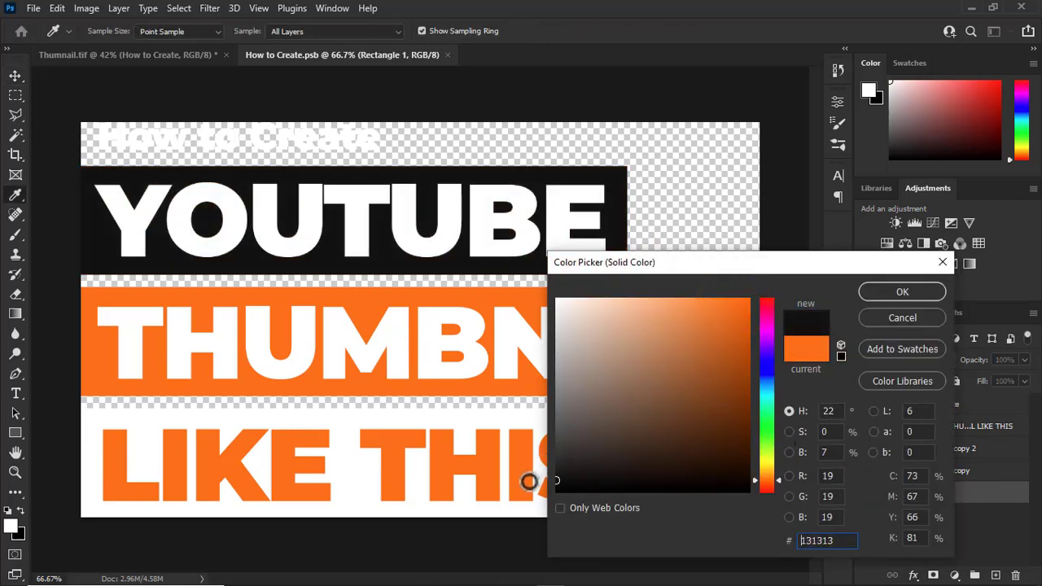
pyautogui.click(892, 290)
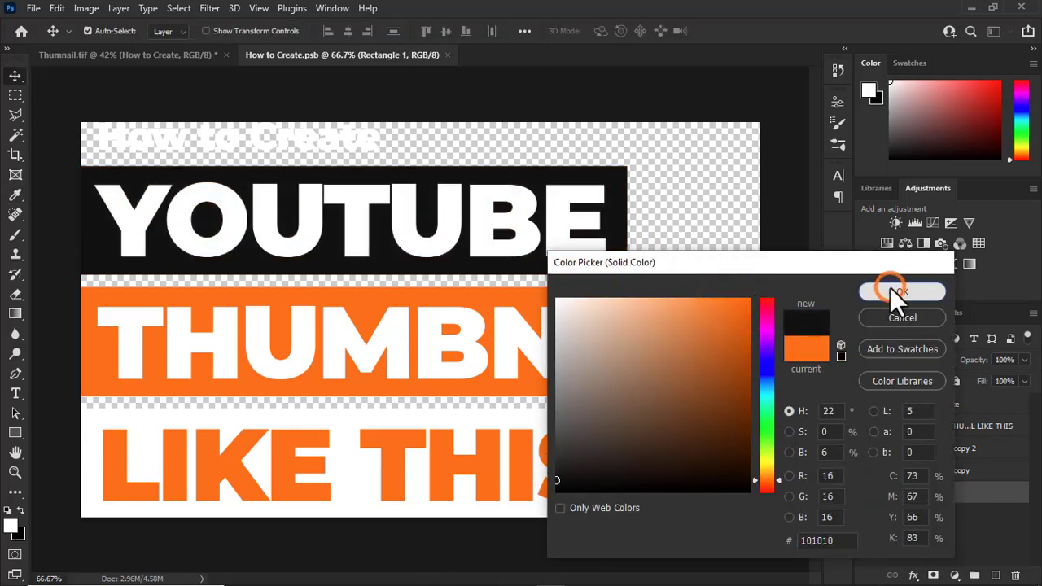
# Recolour the rectangle behind THUMBNAIL with the near-black sampled from the YOUTUBE rectangle.
pyautogui.click(890, 472)
pyautogui.doubleClick(891, 476)
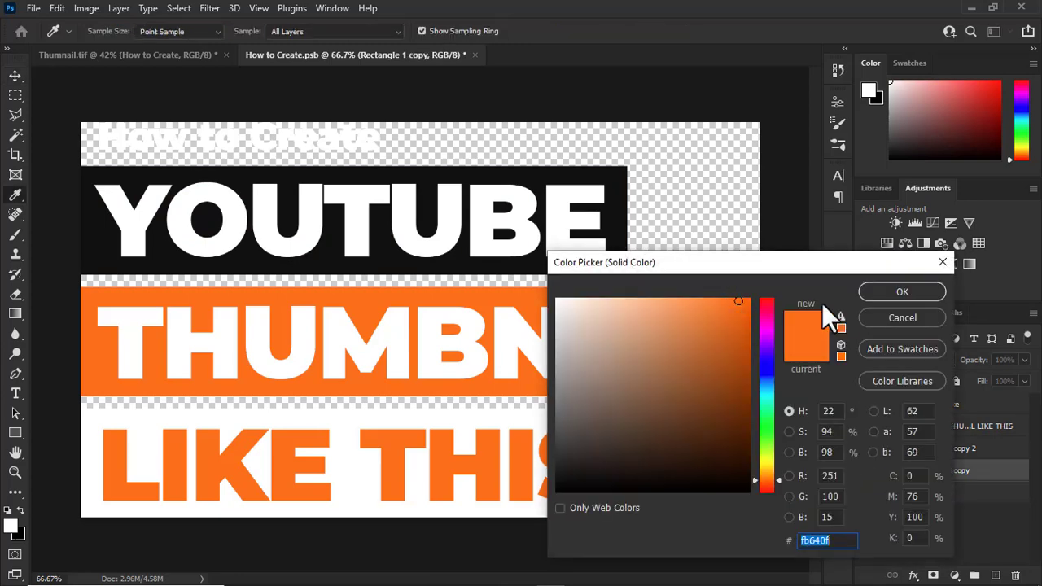
pyautogui.moveTo(562, 452)
pyautogui.mouseDown()
pyautogui.moveTo(552, 467)
pyautogui.moveTo(513, 296)
pyautogui.moveTo(519, 180)
pyautogui.mouseUp()
pyautogui.click(892, 295)
# Save the smart object's contents and return to Thumnail.tif to check the updated thumbnail at reduced size.
pyautogui.hotkey('ctrl', '-')
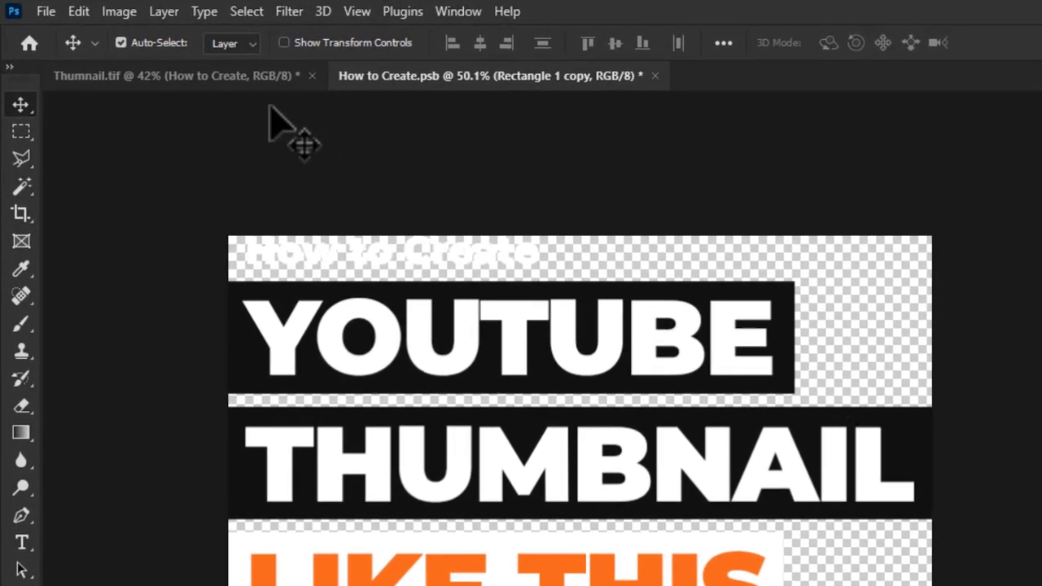
pyautogui.click(45, 12)
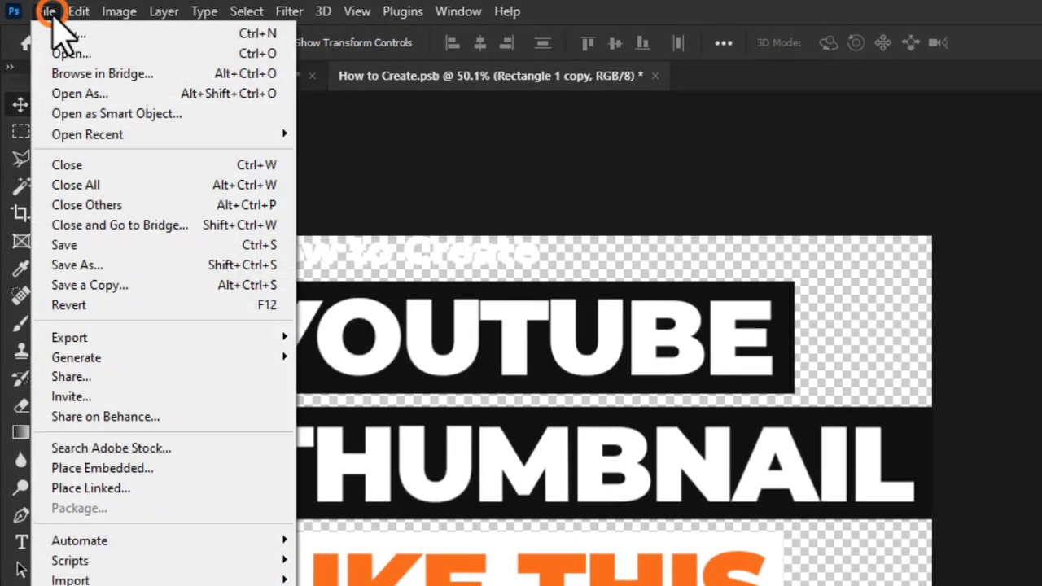
pyautogui.click(61, 245)
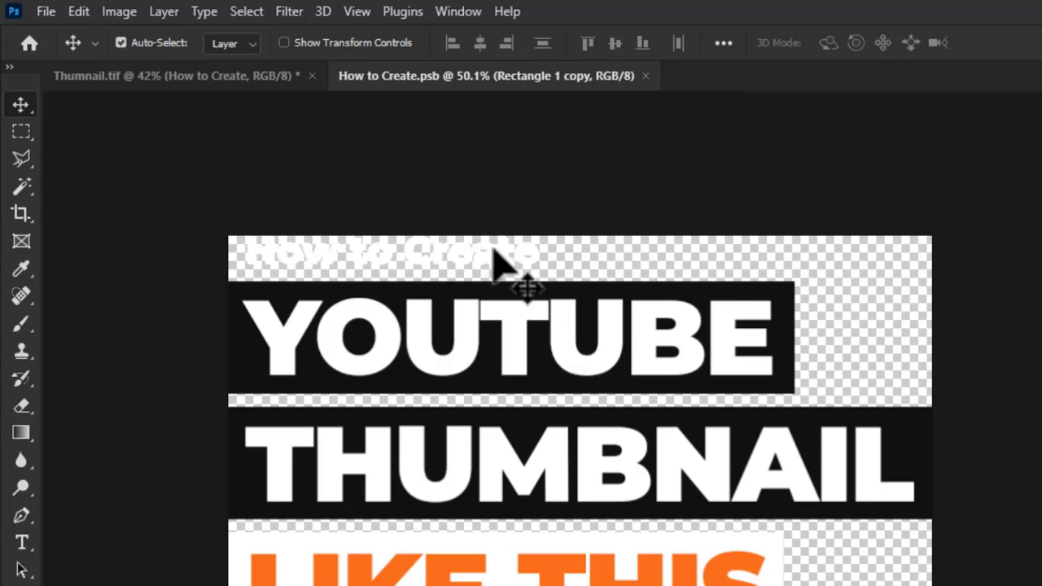
pyautogui.click(216, 78)
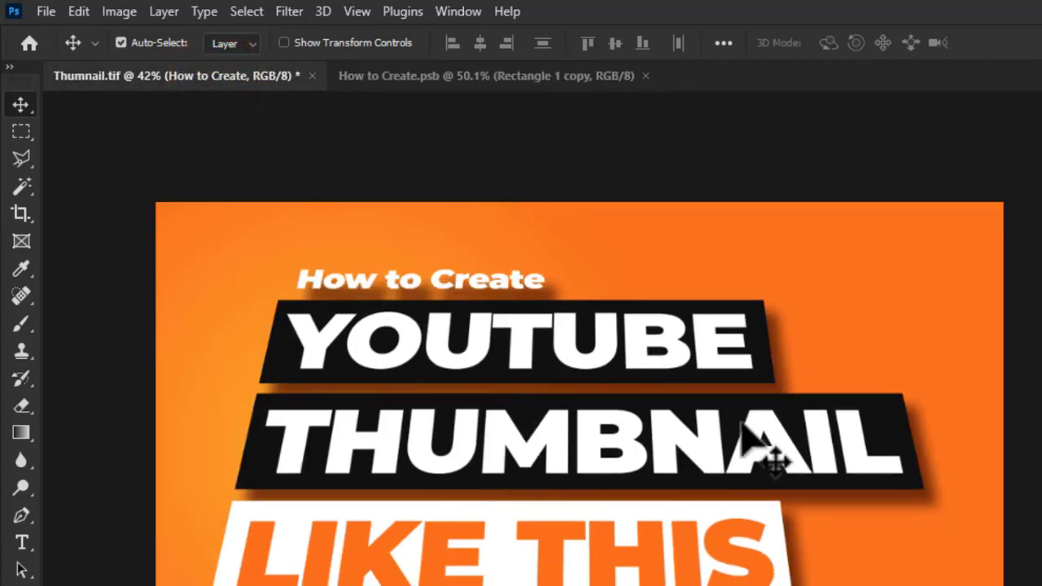
pyautogui.hotkey('ctrl', '0')
pyautogui.hotkey('ctrl', '-')
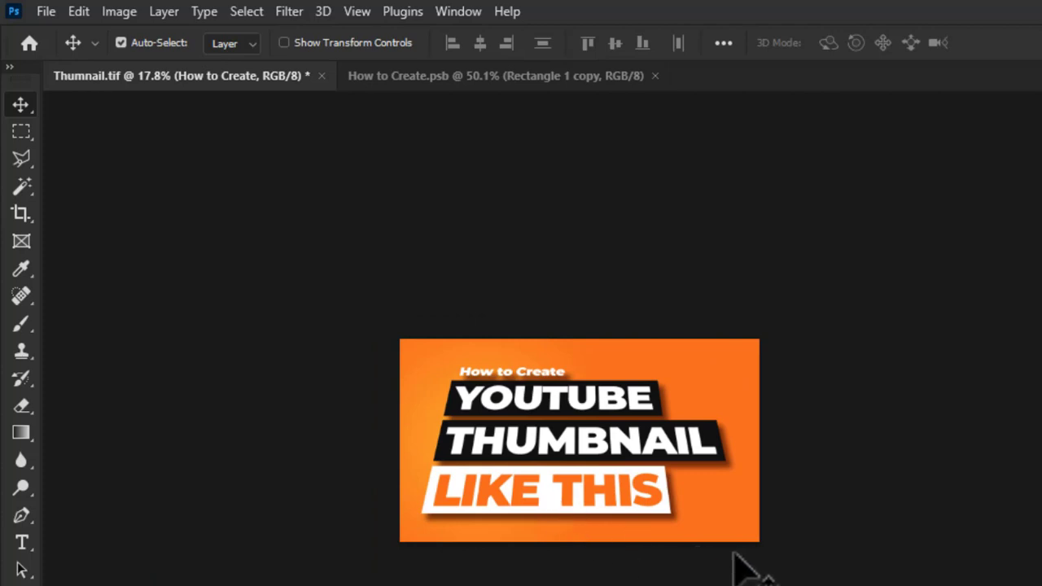
pyautogui.hotkey('ctrl', '+')
pyautogui.hotkey('ctrl', '+')
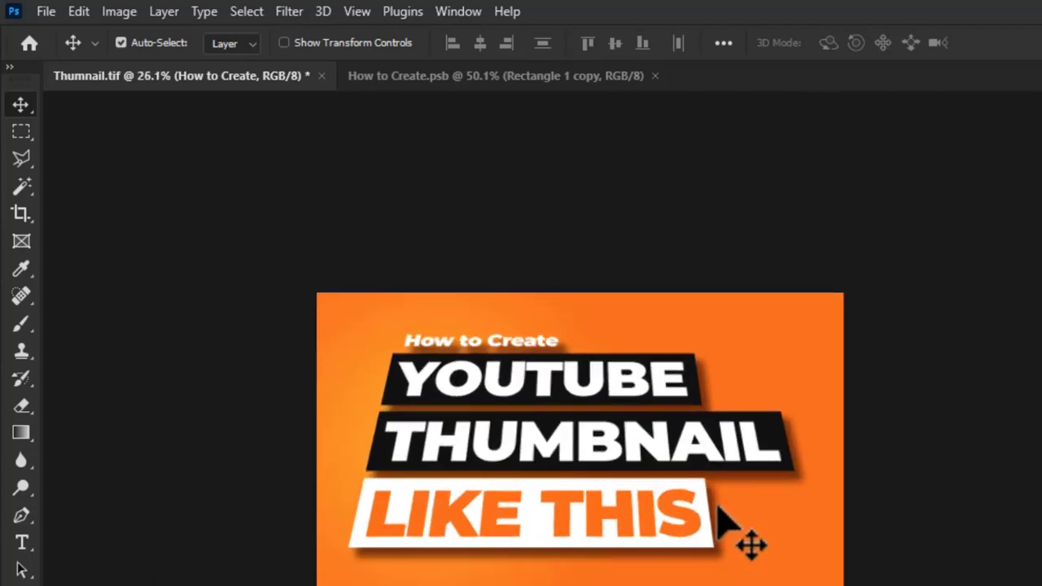